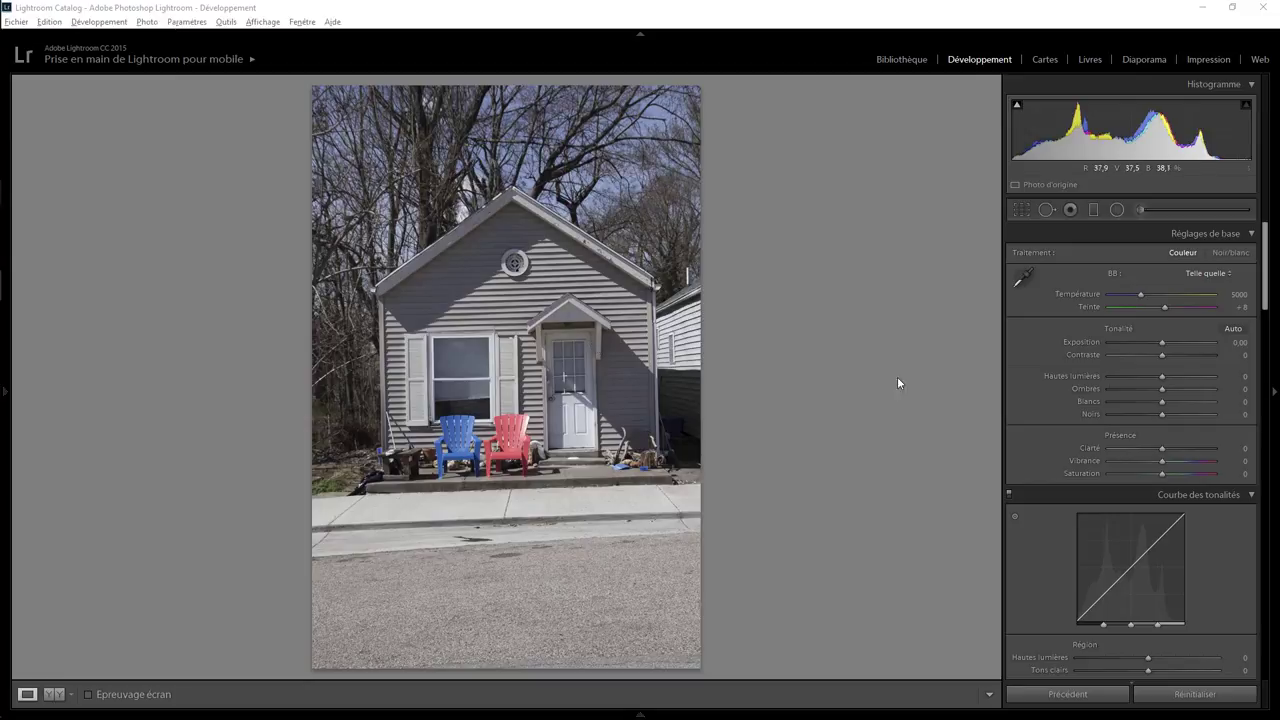
# Rotate the house photo by a 1,30 angle in Crop & Straighten and apply it.
pyautogui.click(1021, 210)
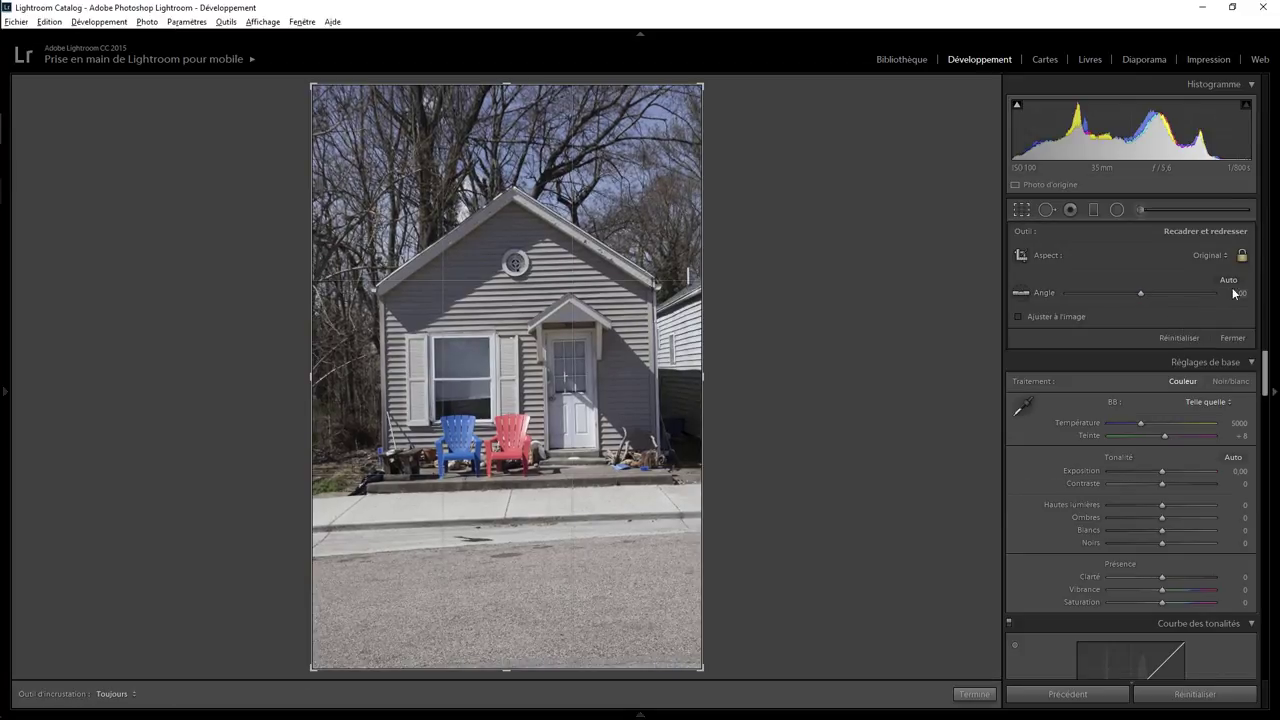
pyautogui.write('1,3')
pyautogui.press('Return')
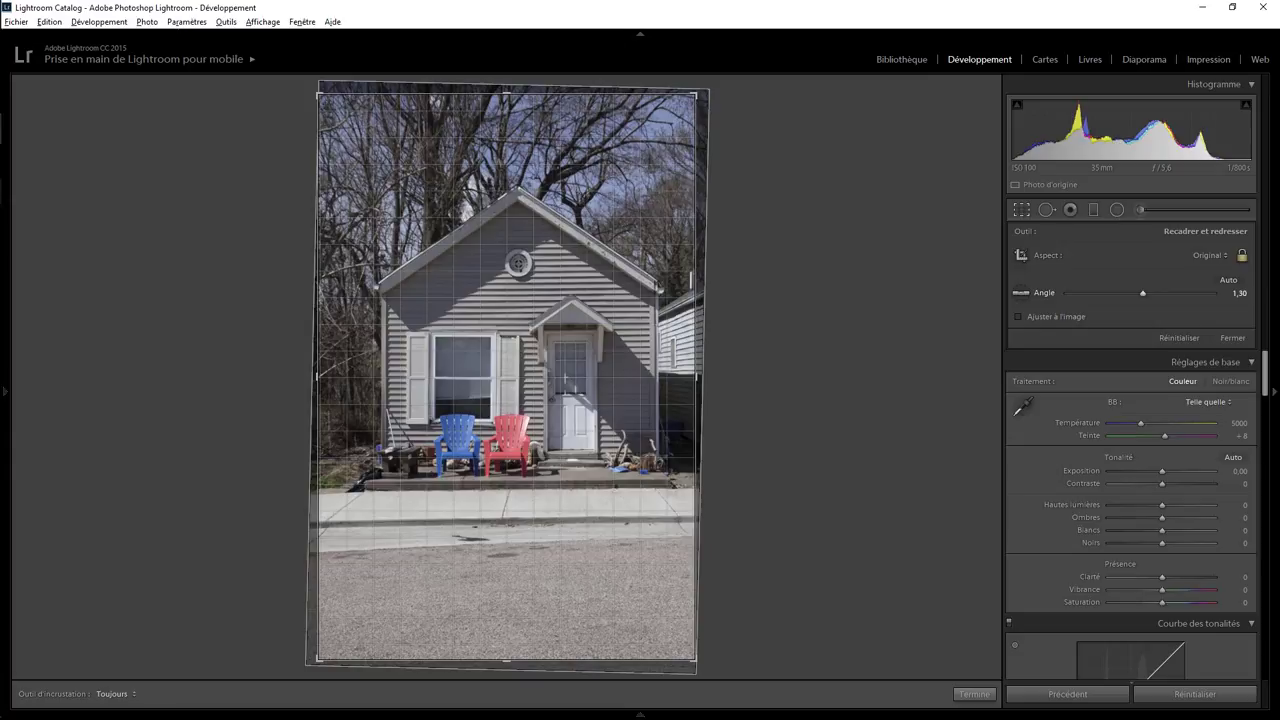
pyautogui.click(974, 693)
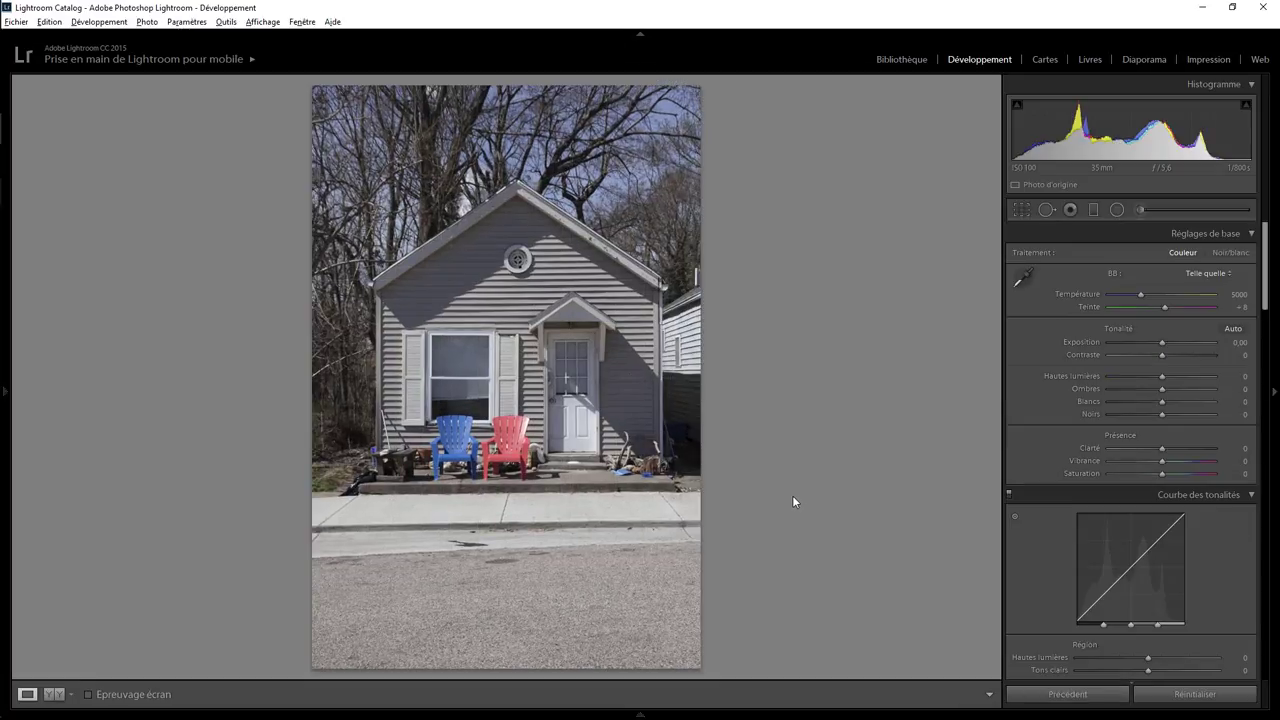
# Reduce the rotation to 1,10, tighten the crop corners and shift the photo up.
pyautogui.click(1020, 210)
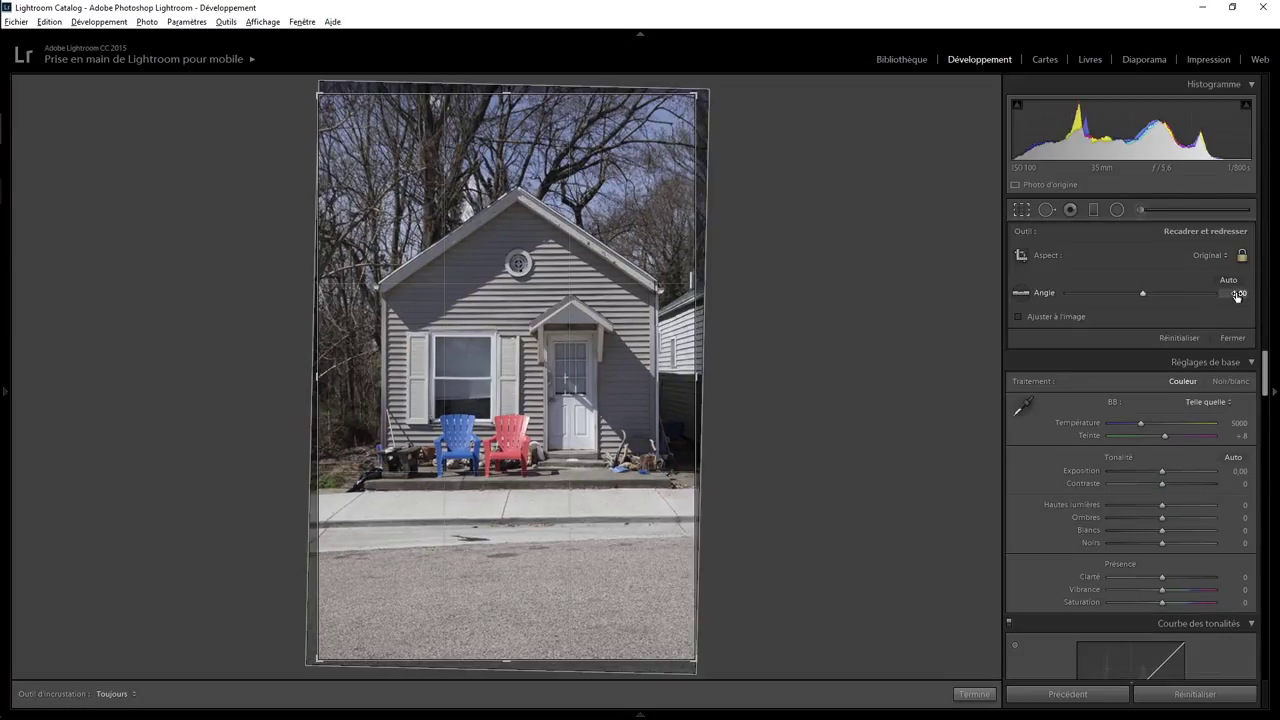
pyautogui.moveTo(1238, 295); pyautogui.dragTo(1232, 295)
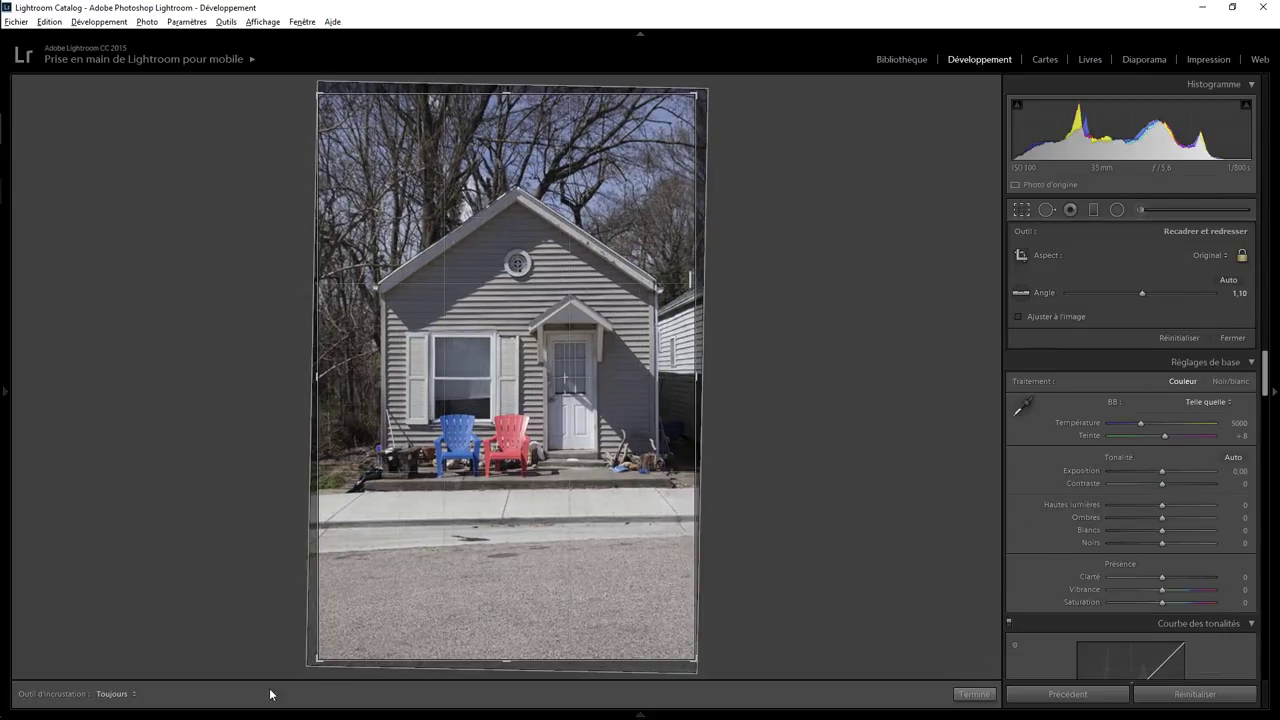
pyautogui.moveTo(316, 660); pyautogui.dragTo(329, 646)
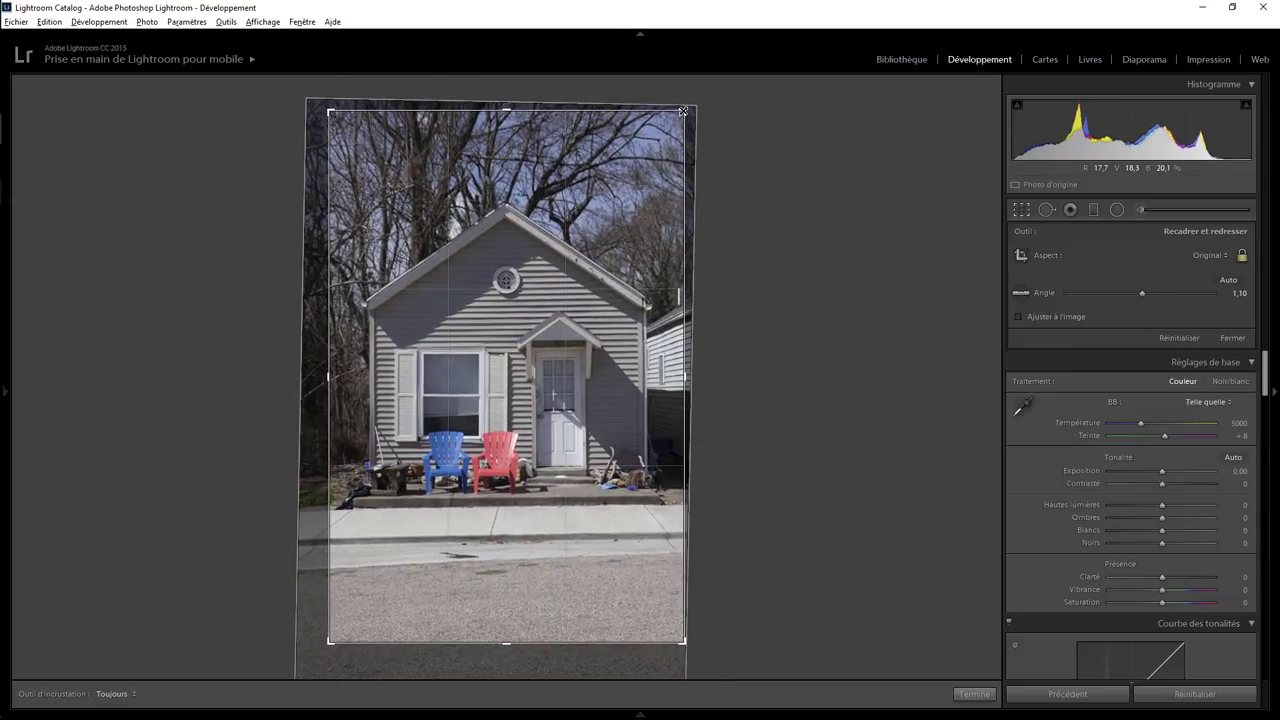
pyautogui.moveTo(685, 111); pyautogui.dragTo(681, 117)
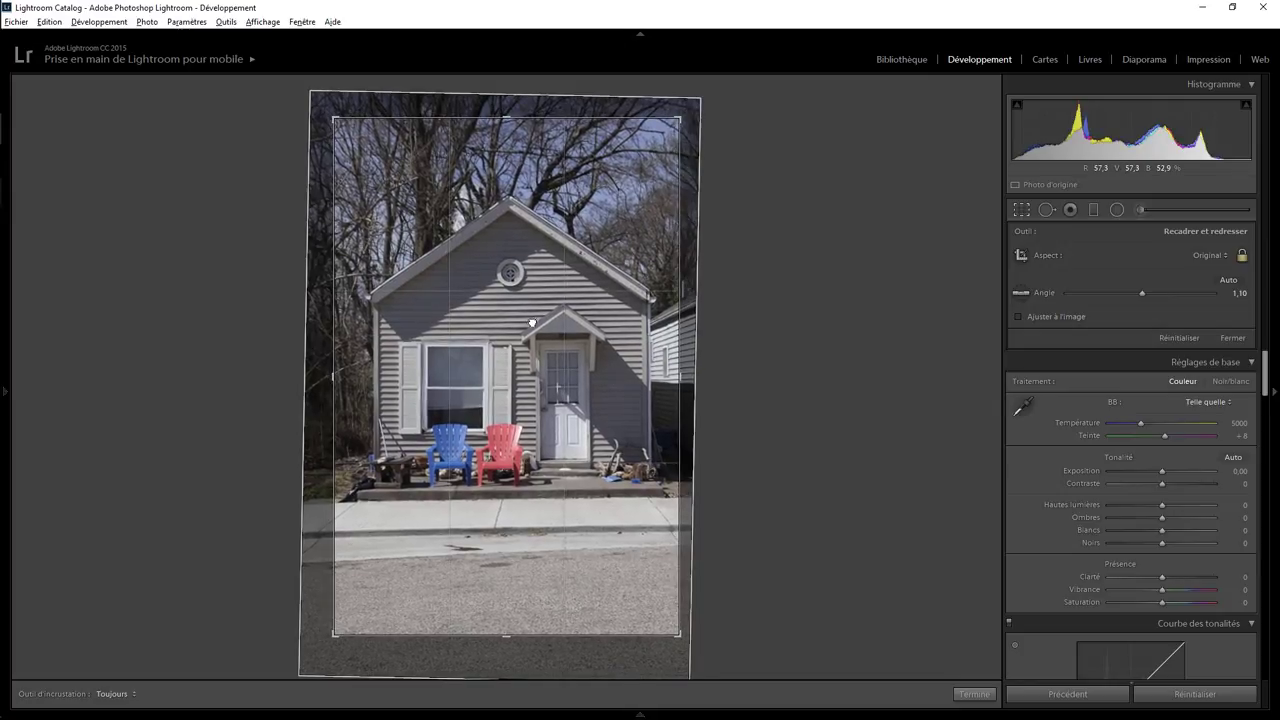
pyautogui.moveTo(528, 322); pyautogui.dragTo(528, 318)
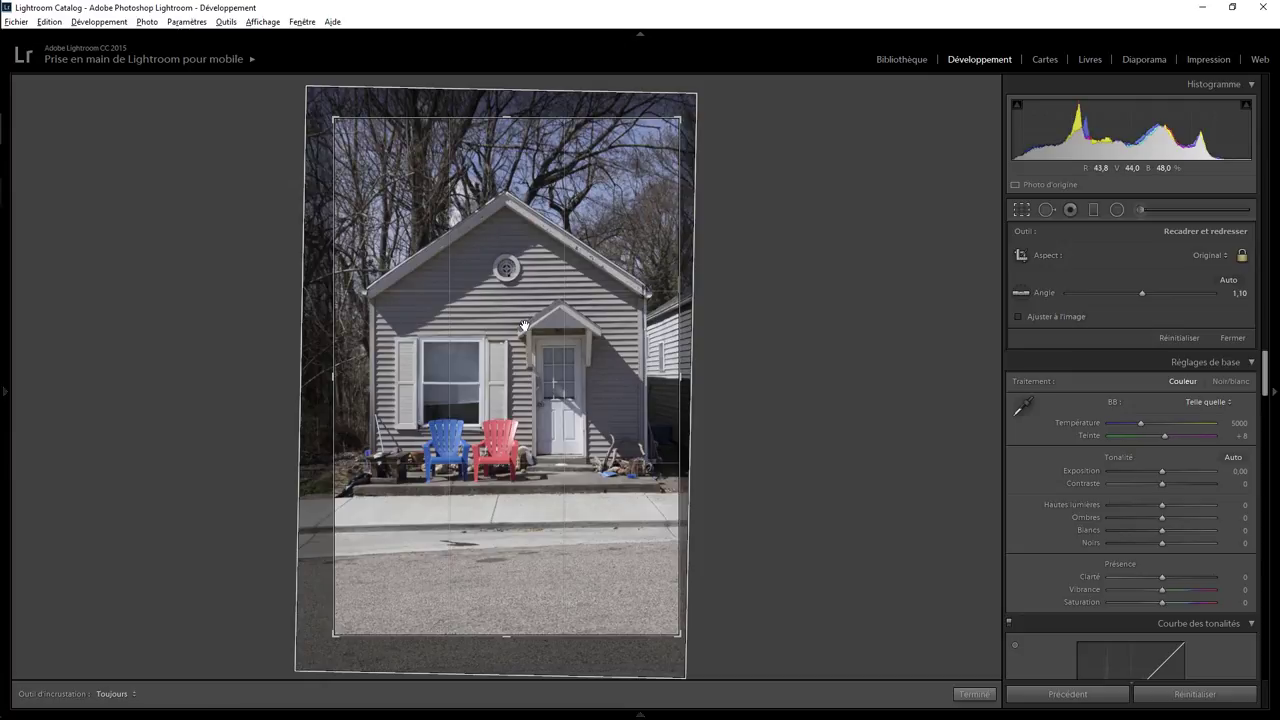
pyautogui.press('Return')
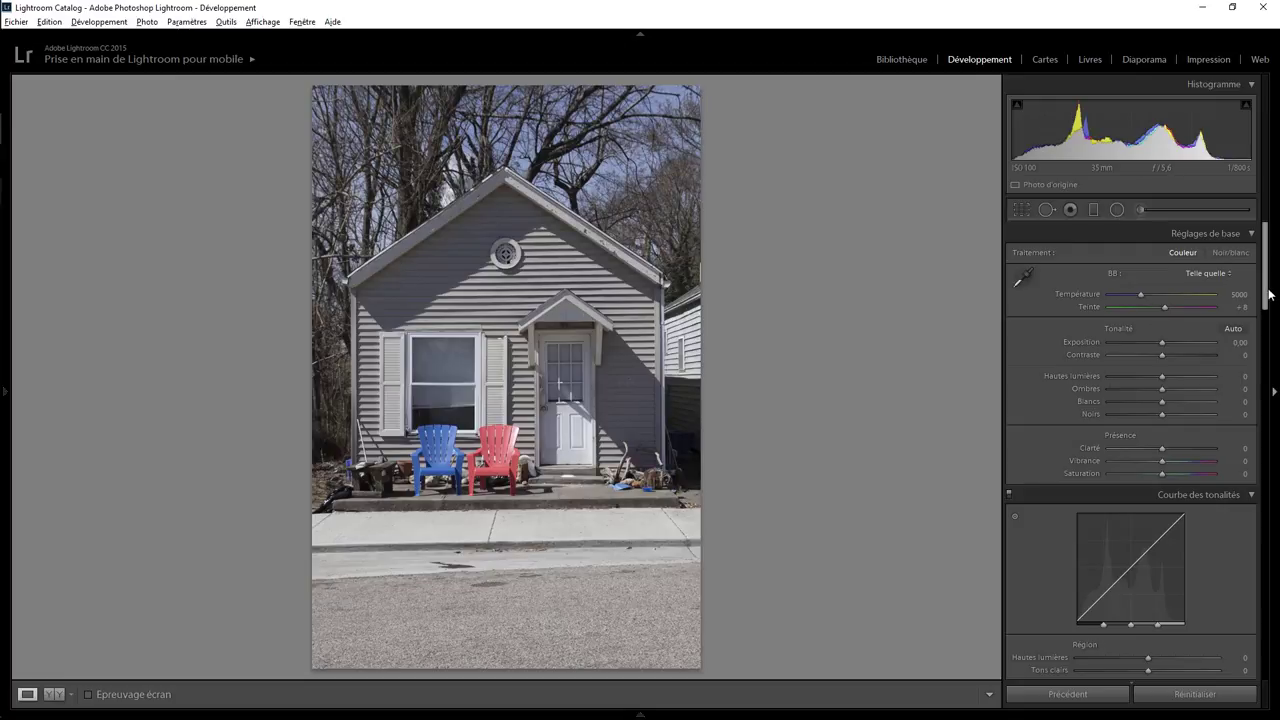
# In HSL Saturation, drop Orange through Magenta to -100, Red to +34, Blue to +10.
pyautogui.moveTo(1265, 292); pyautogui.dragTo(1265, 402)
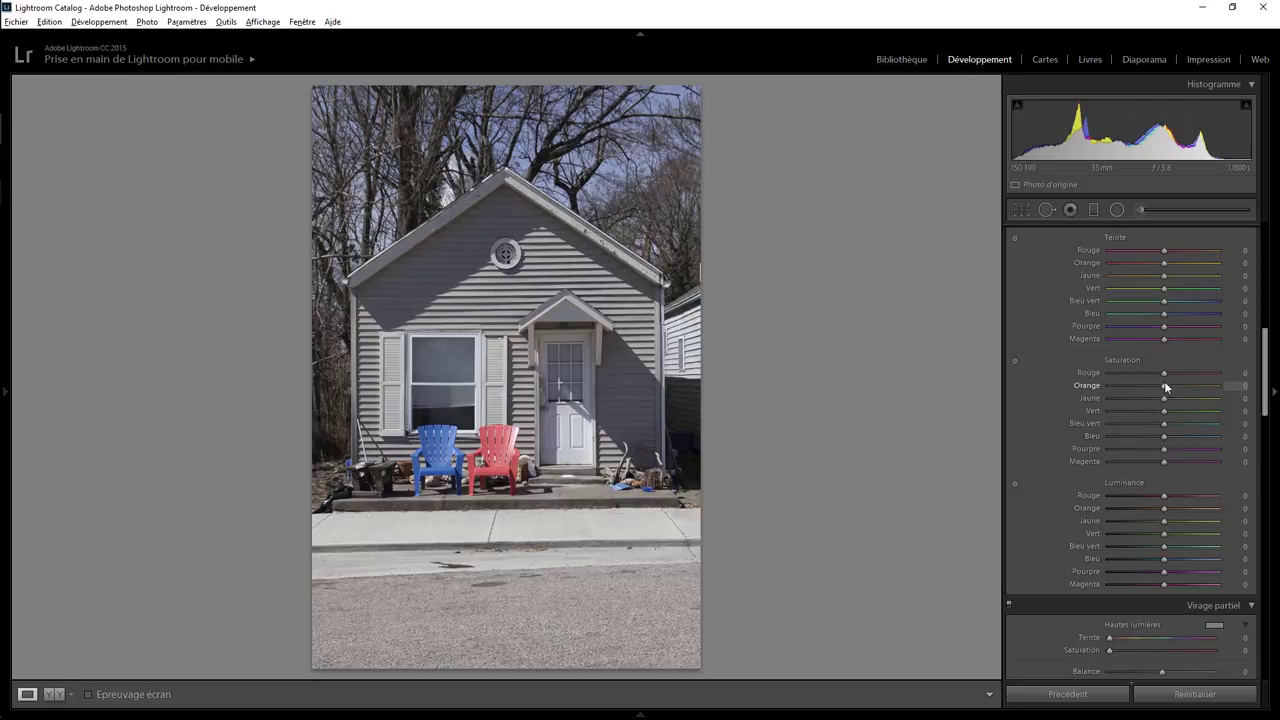
pyautogui.moveTo(1164, 385)
pyautogui.mouseDown()
pyautogui.moveTo(1100, 390)
pyautogui.moveTo(1098, 450)
pyautogui.mouseUp()
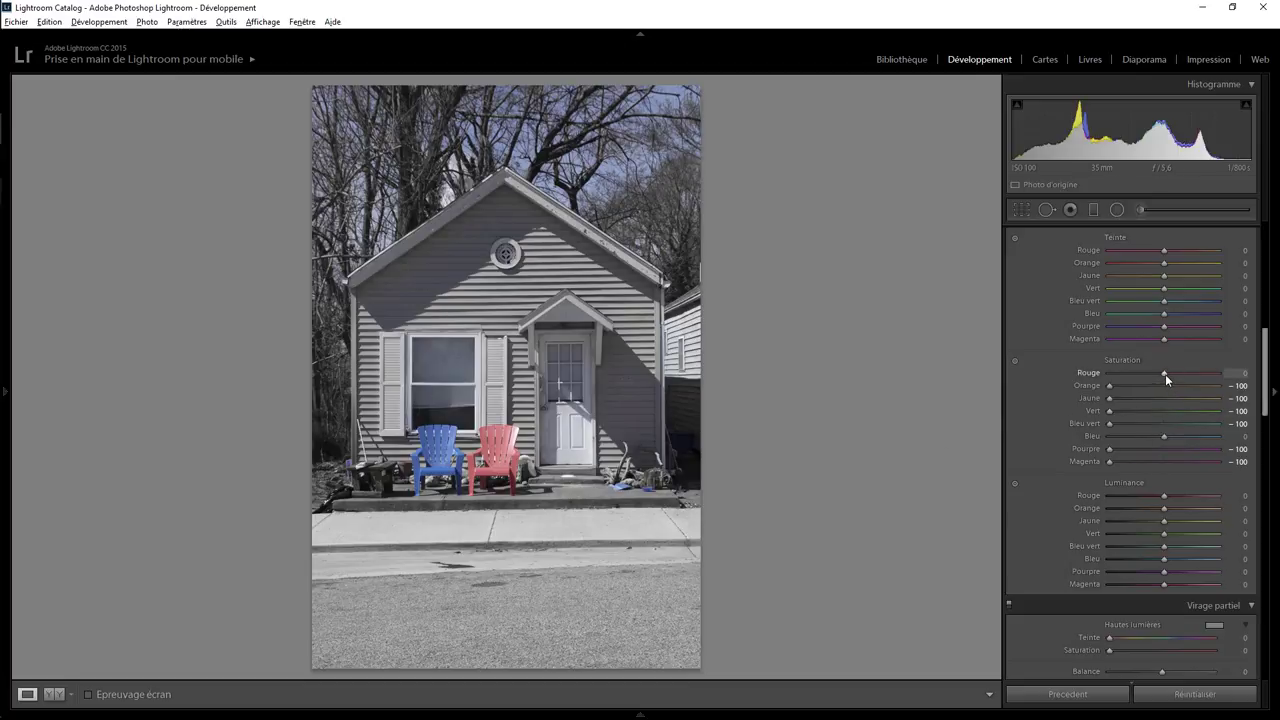
pyautogui.moveTo(1174, 376); pyautogui.dragTo(1180, 377)
pyautogui.moveTo(1183, 378)
pyautogui.mouseDown()
pyautogui.moveTo(1164, 437)
pyautogui.moveTo(1194, 434)
pyautogui.moveTo(1170, 436)
pyautogui.mouseUp()
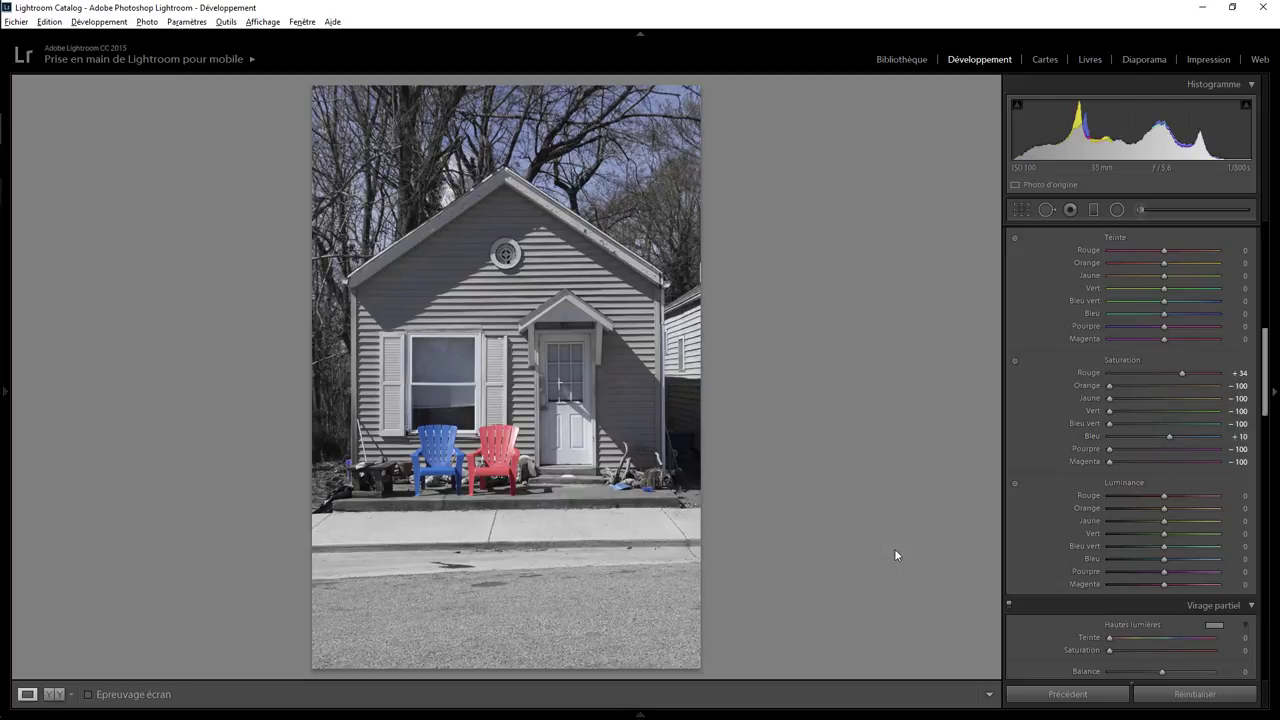
# Zoom into the front window and porch steps to check for leftover colour.
pyautogui.click(455, 362)
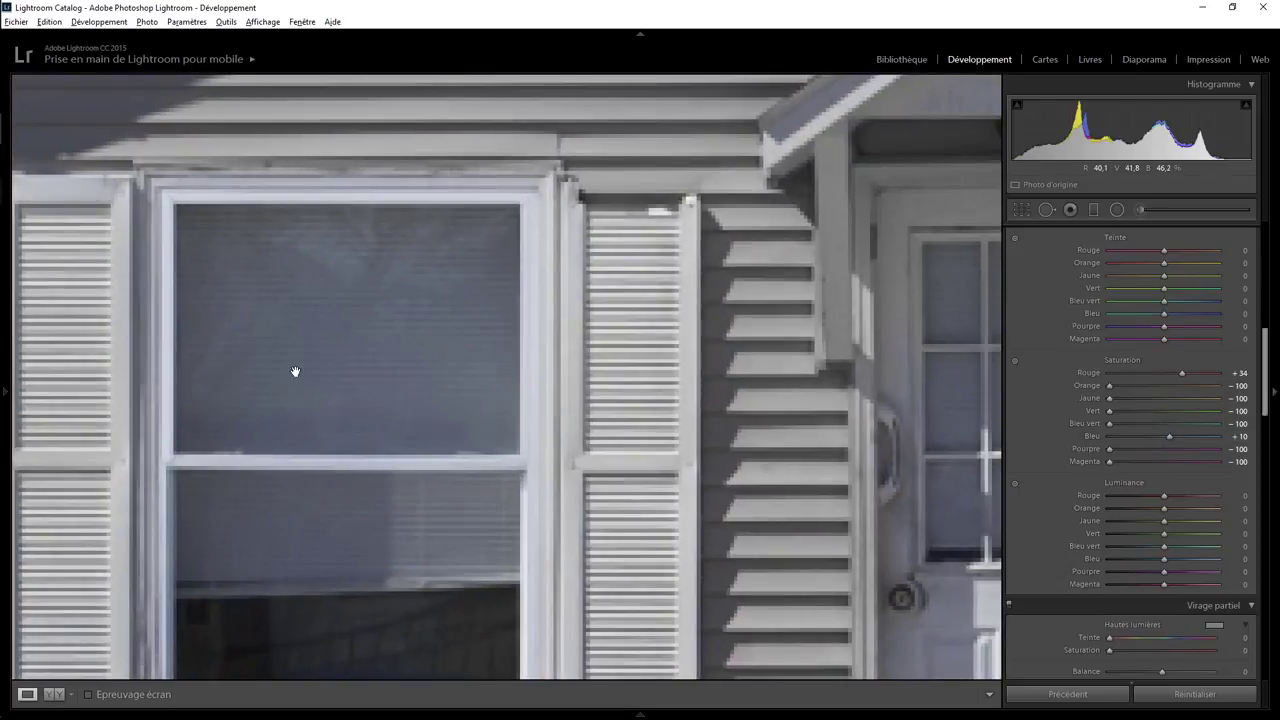
pyautogui.click(675, 490)
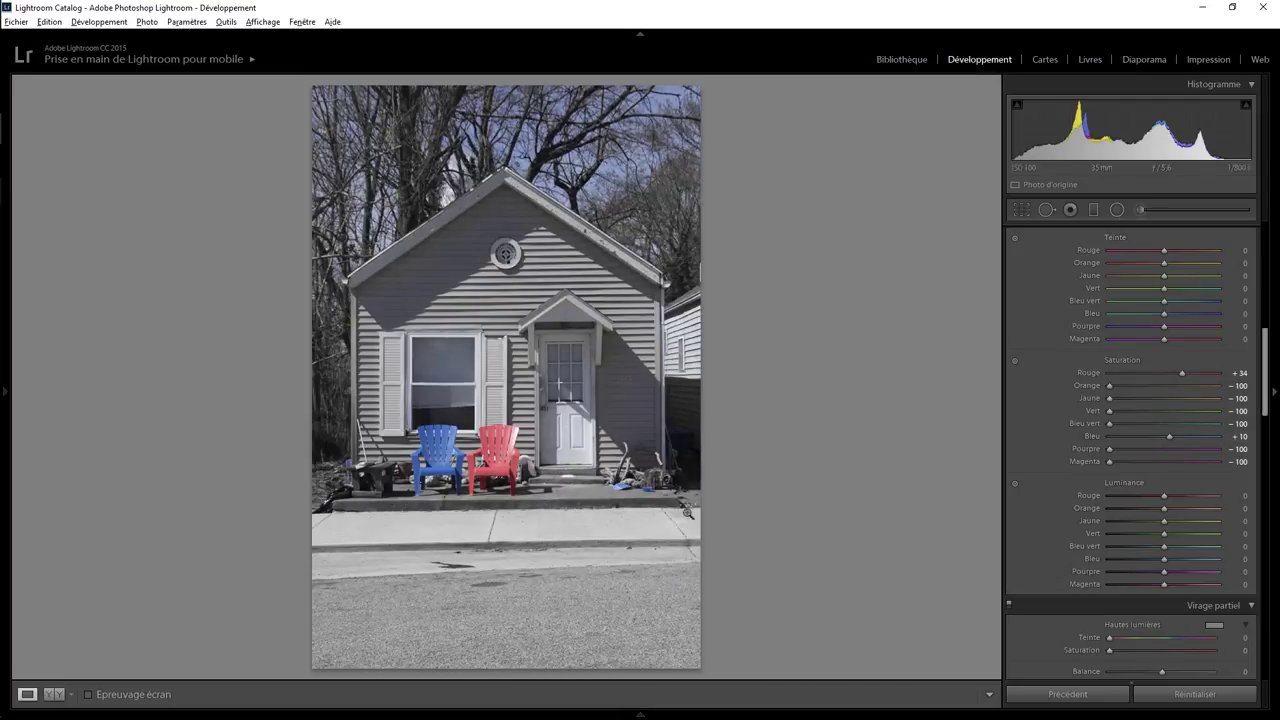
pyautogui.click(605, 510)
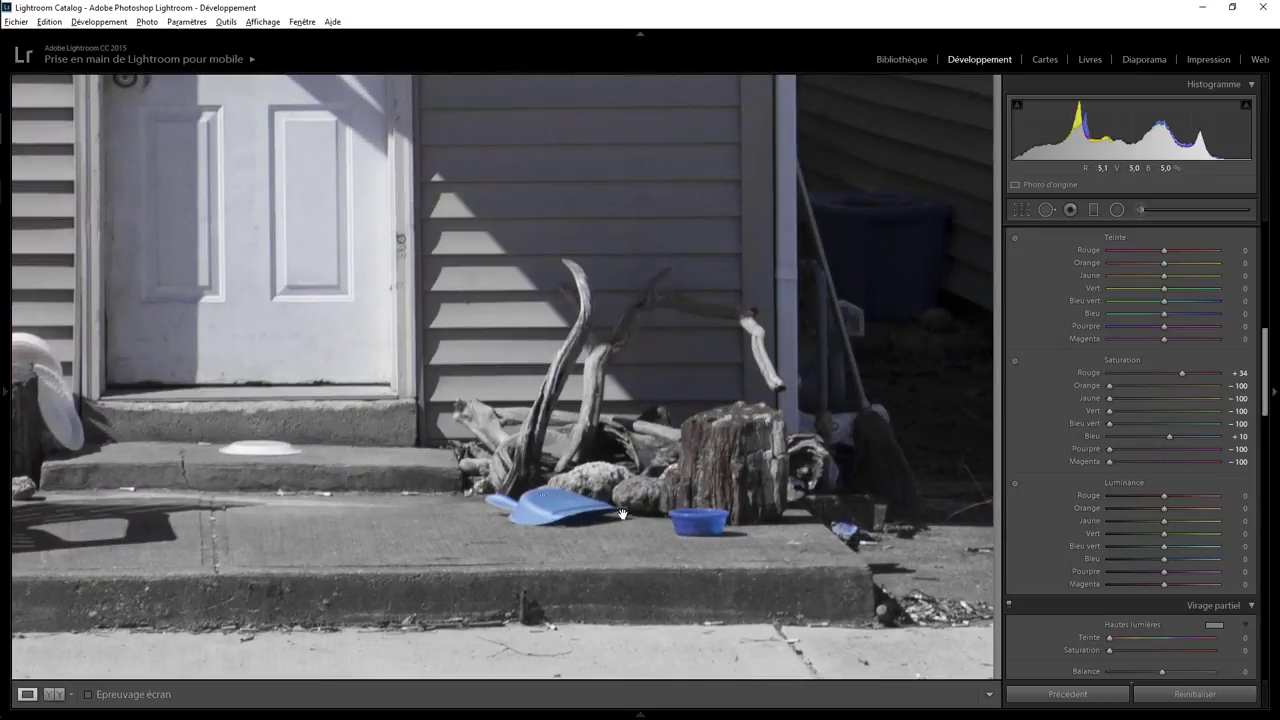
pyautogui.click(545, 480)
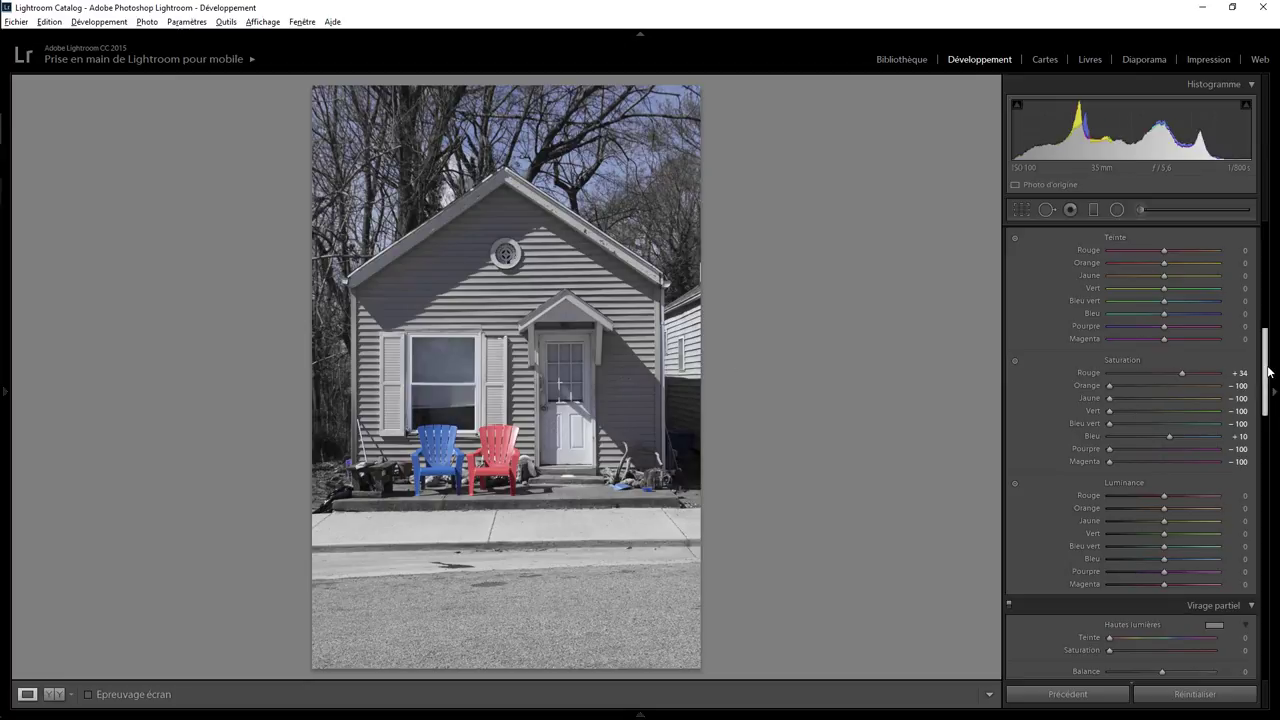
pyautogui.moveTo(1268, 372); pyautogui.dragTo(1268, 264)
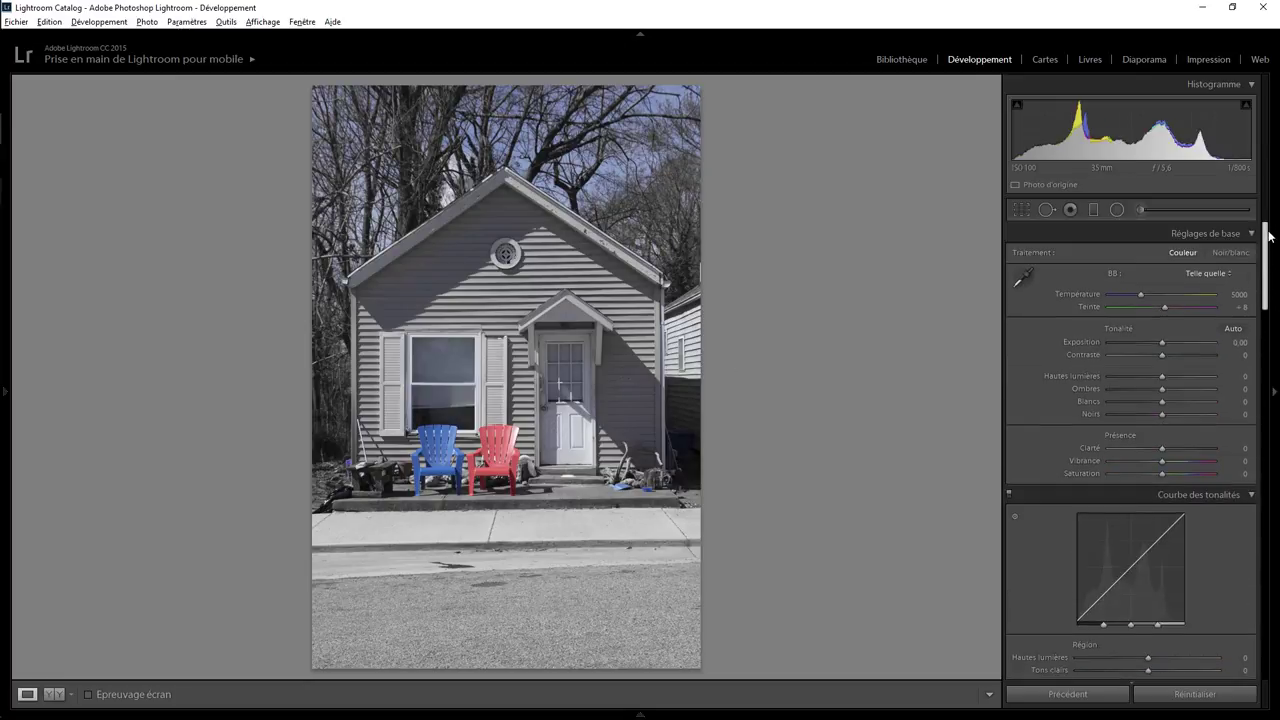
# Paint a Saturation -100 adjustment brush over the bluish sky and tinted house areas.
pyautogui.click(1140, 210)
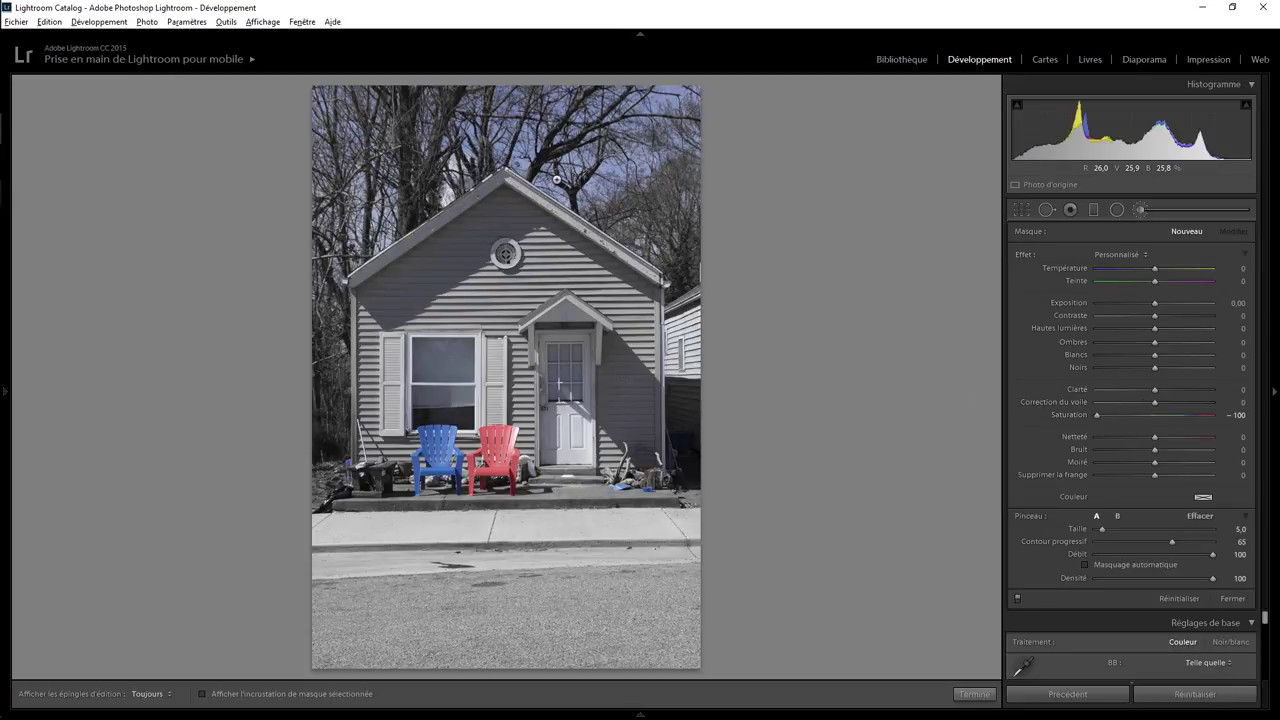
pyautogui.scroll(3, 289, 104)
pyautogui.moveTo(289, 104); pyautogui.dragTo(777, 174)
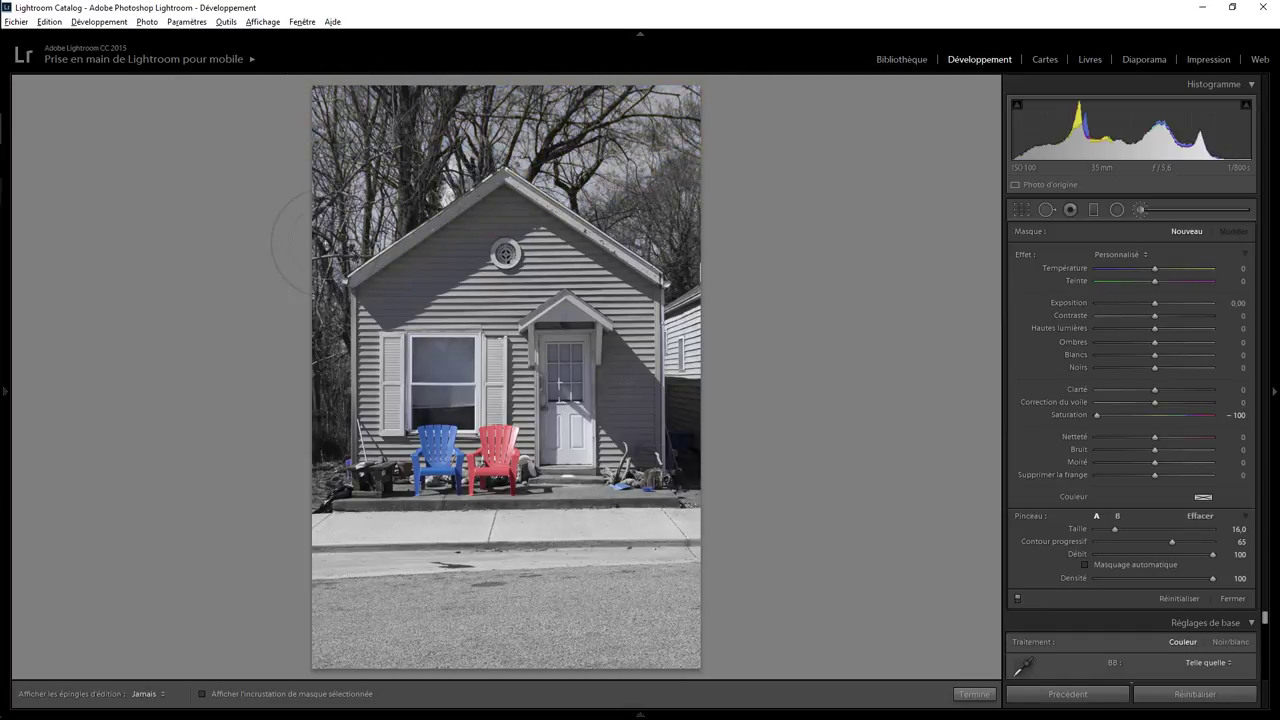
pyautogui.moveTo(777, 174); pyautogui.dragTo(672, 525)
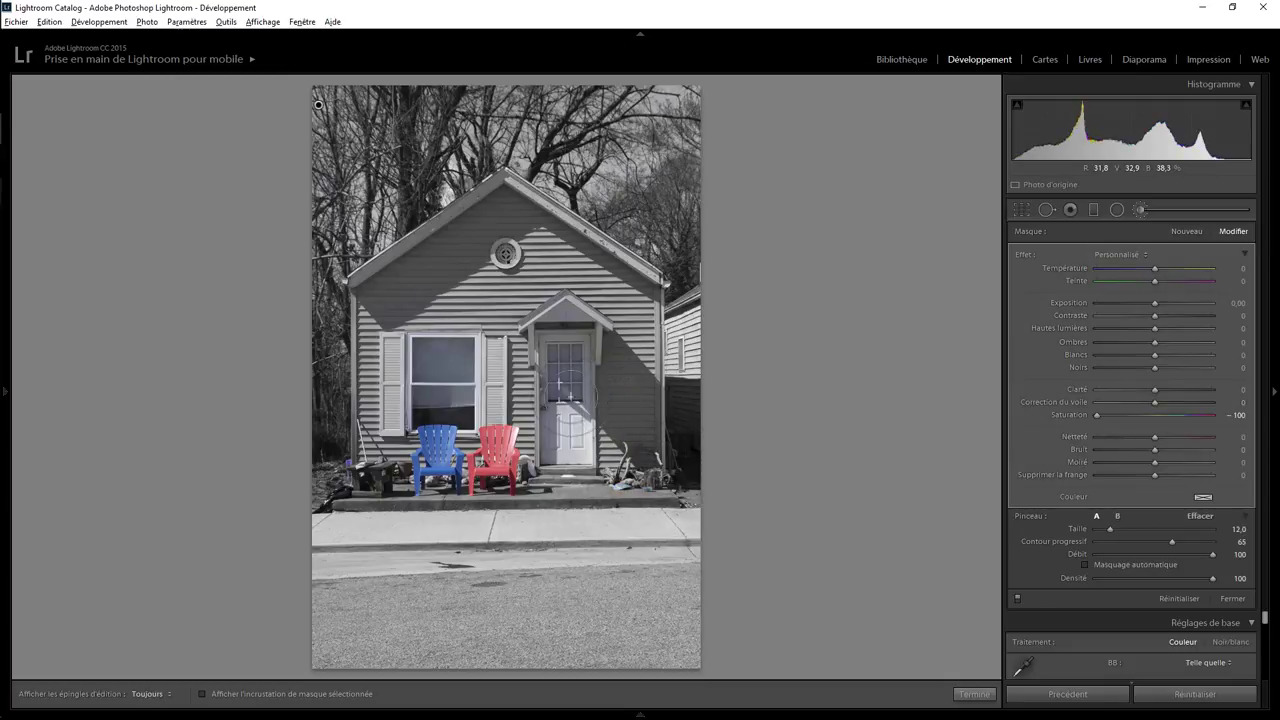
pyautogui.scroll(-2, 590, 395)
pyautogui.scroll(-2, 318, 104)
# Check the brush mask overlay and paint the desaturation over the front window.
pyautogui.press('h')
pyautogui.press('o')
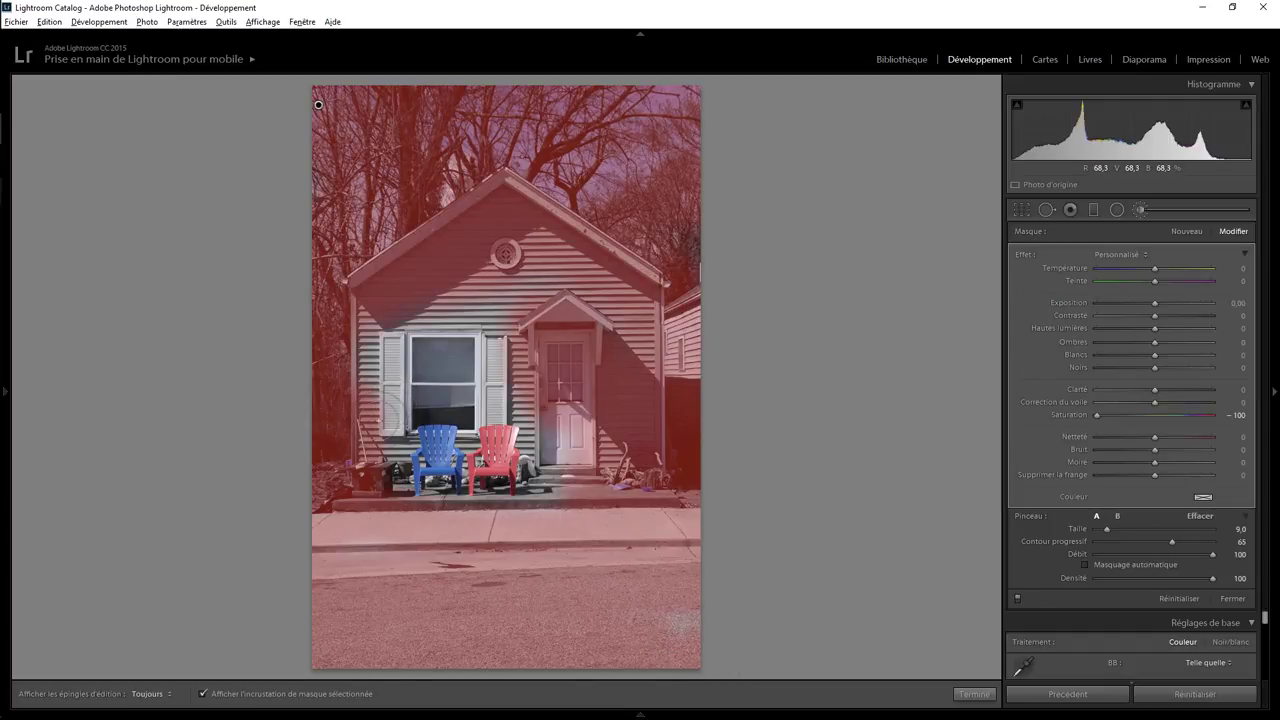
pyautogui.press('h')
pyautogui.moveTo(392, 400)
pyautogui.mouseDown()
pyautogui.moveTo(374, 341)
pyautogui.moveTo(478, 374)
pyautogui.mouseUp()
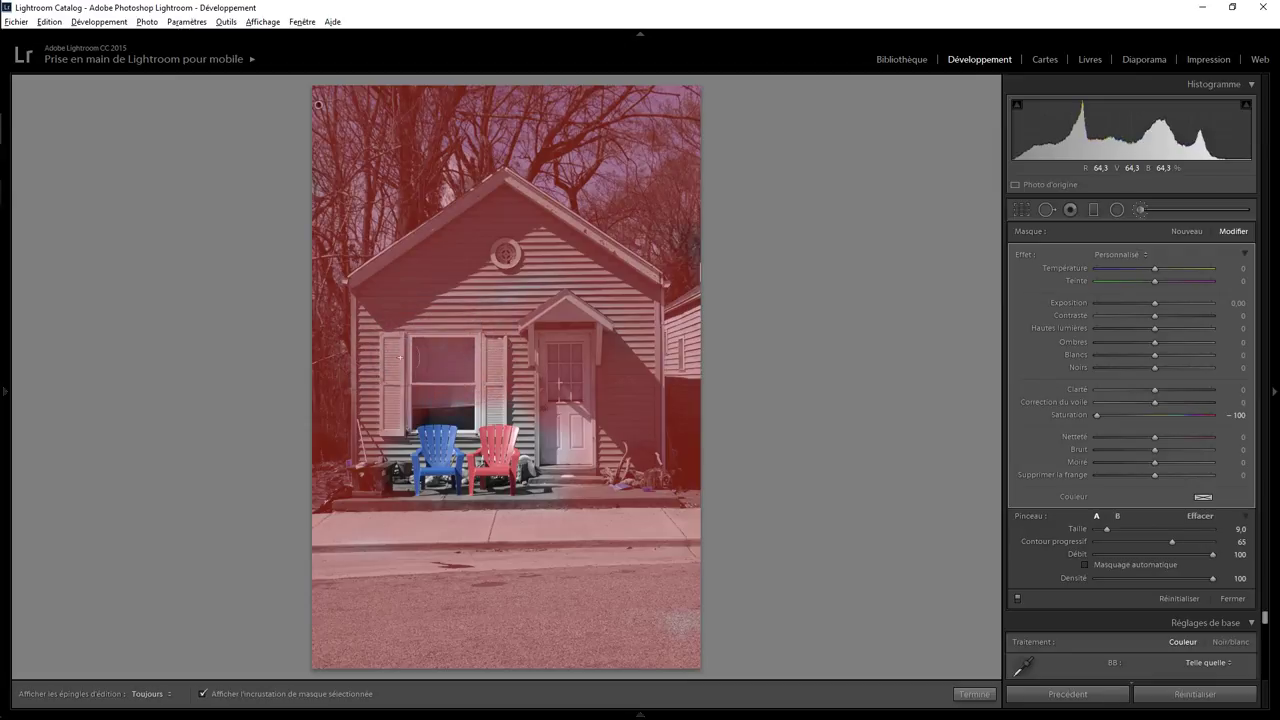
pyautogui.scroll(-5, 318, 104)
pyautogui.press('h')
pyautogui.press('h')
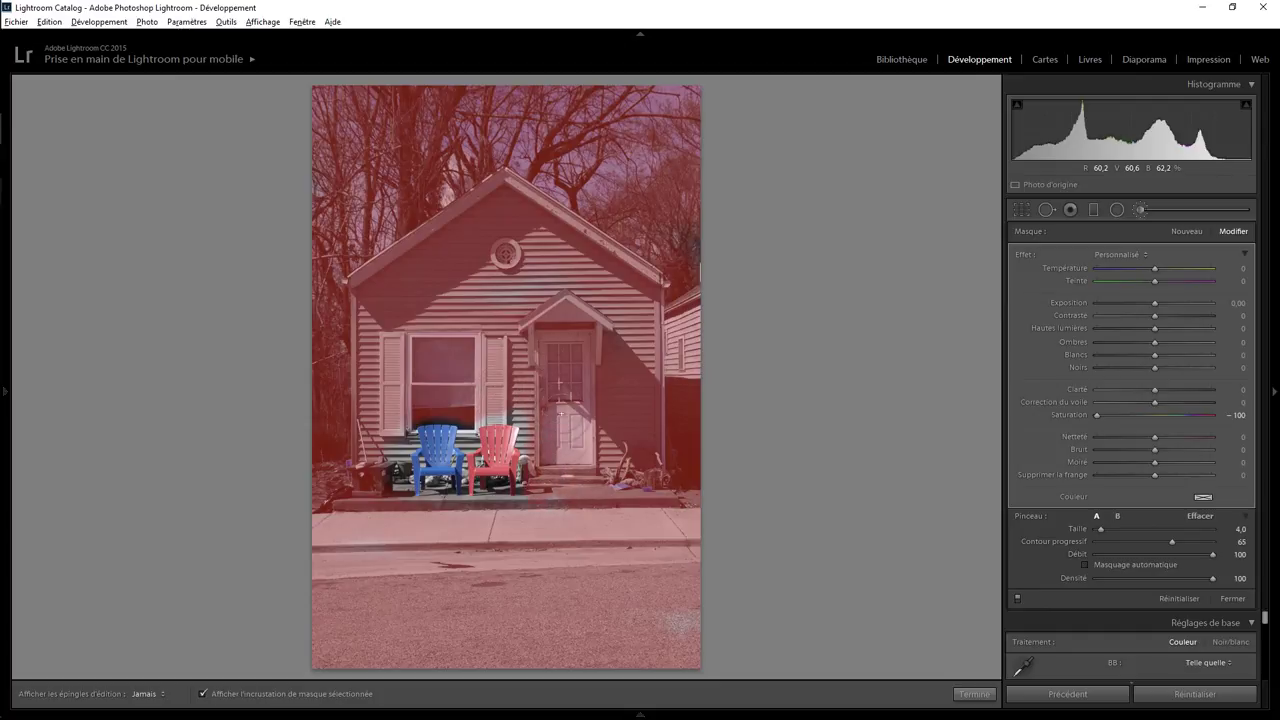
# Hide the brush mask, close the Adjustment Brush and raise Basic Clarity to +31.
pyautogui.press('h')
pyautogui.press('o')
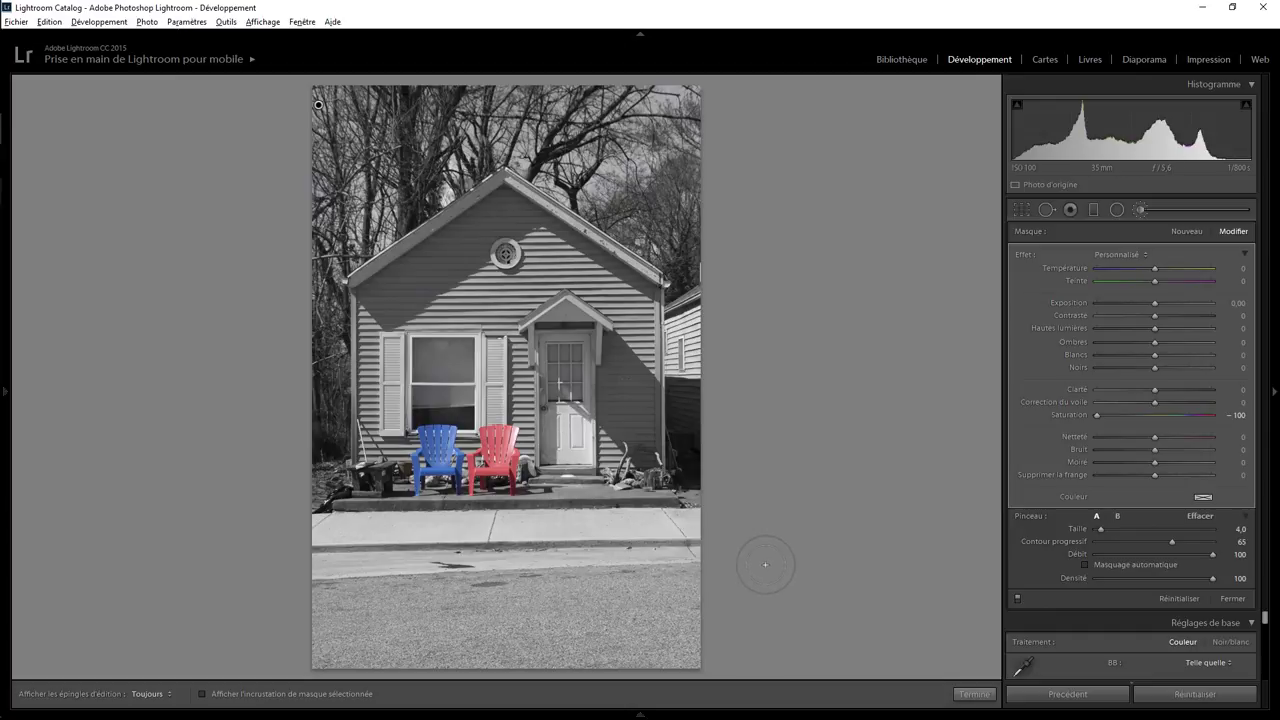
pyautogui.click(985, 692)
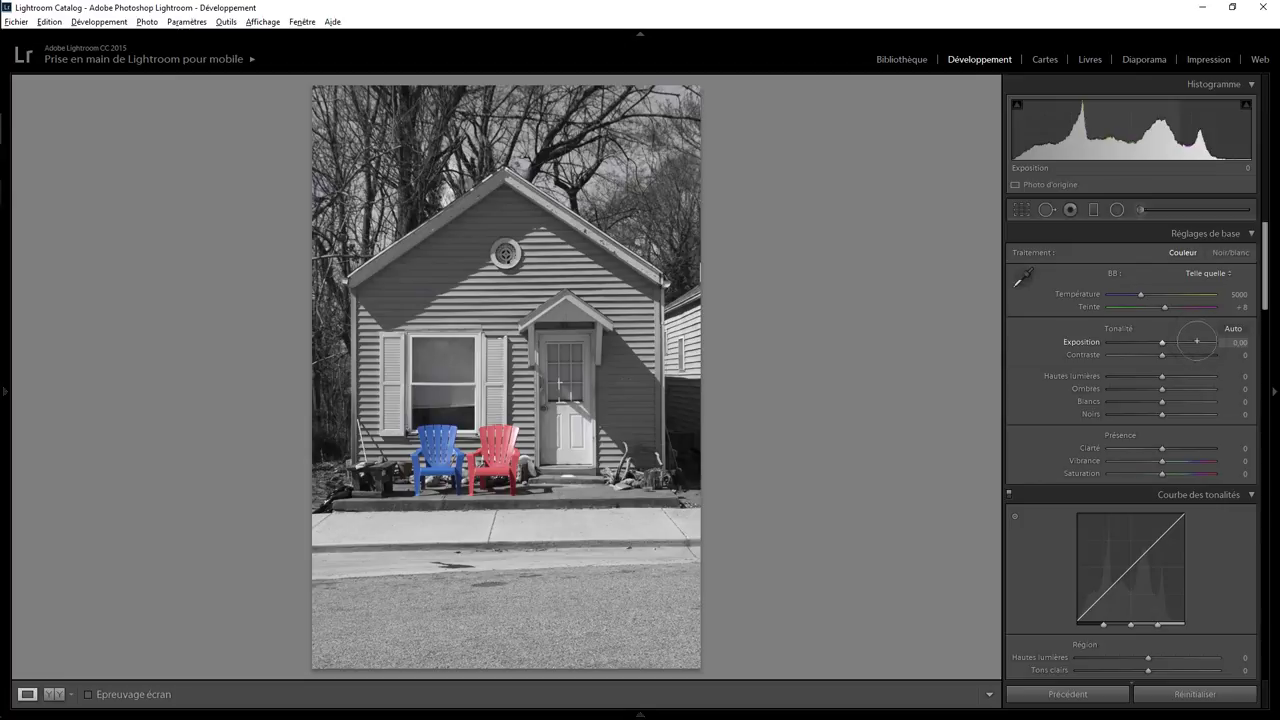
pyautogui.moveTo(1161, 448)
pyautogui.mouseDown()
pyautogui.moveTo(1176, 448)
pyautogui.moveTo(1146, 447)
pyautogui.moveTo(1177, 448)
pyautogui.mouseUp()
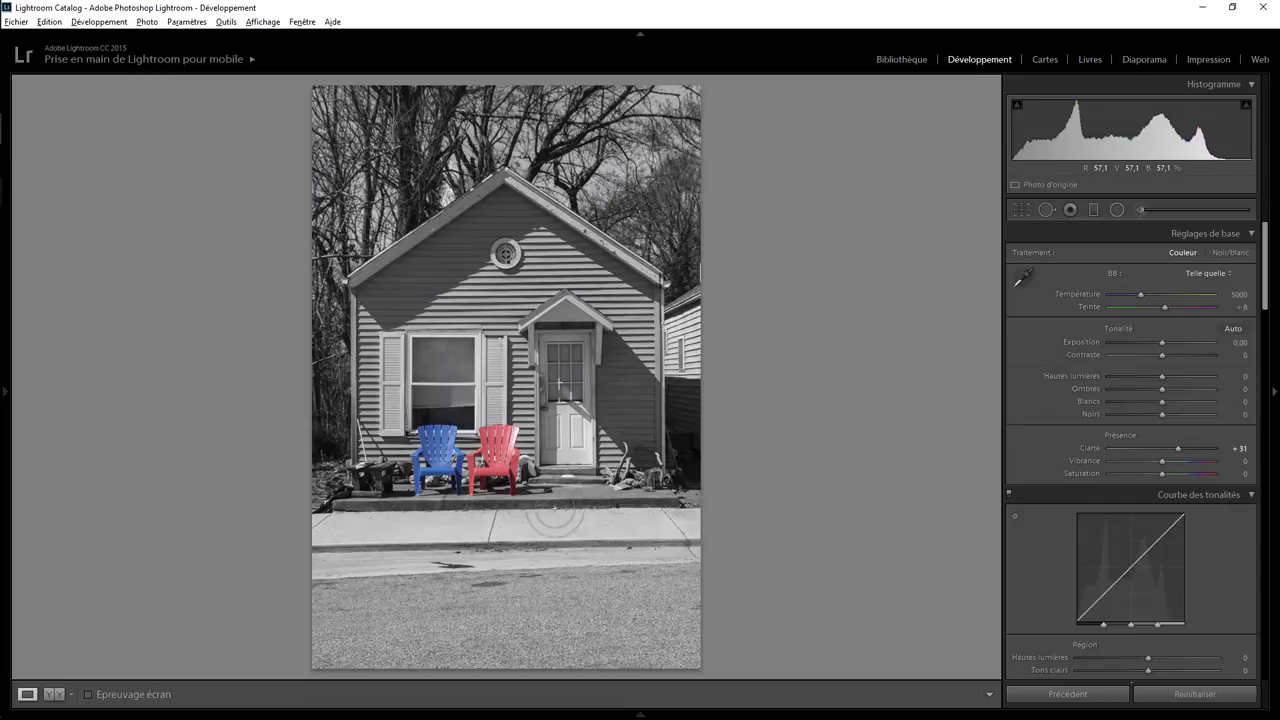
# Place a graduated filter over the sidewalk, reset its Saturation to 0 and set Clarity 100.
pyautogui.click(1093, 209)
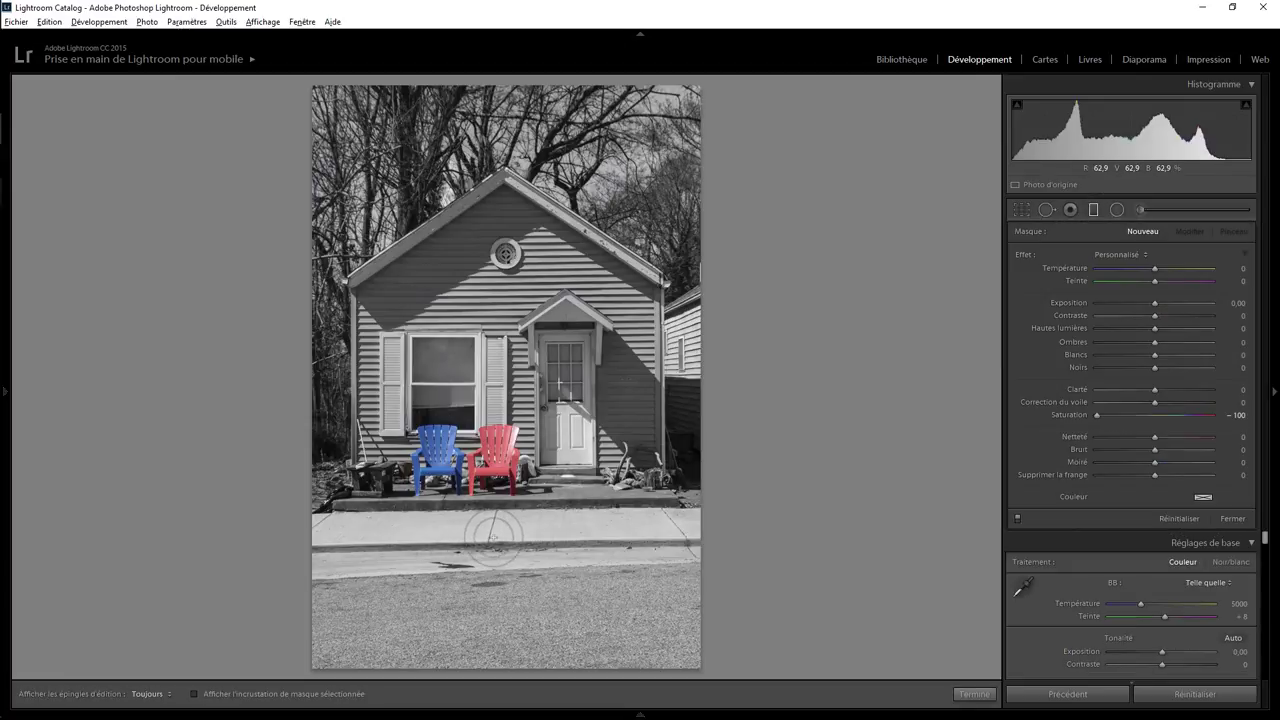
pyautogui.moveTo(483, 530); pyautogui.dragTo(491, 514)
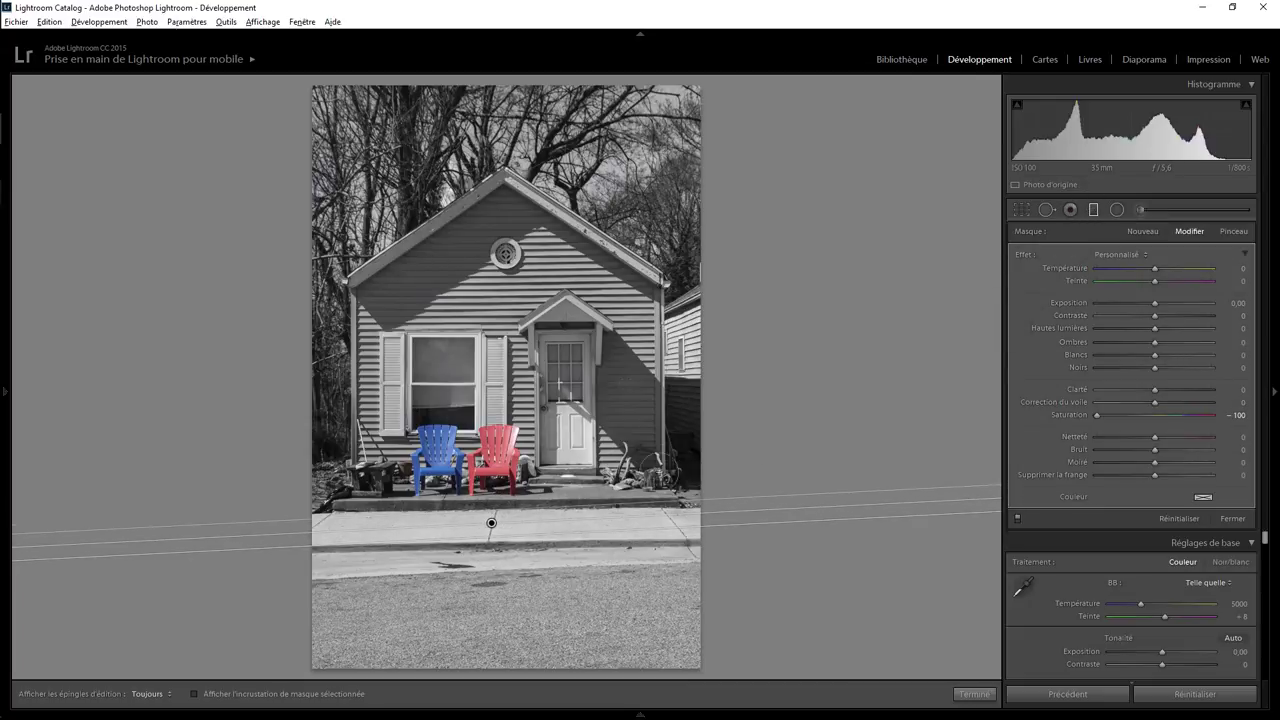
pyautogui.moveTo(491, 522); pyautogui.dragTo(489, 534)
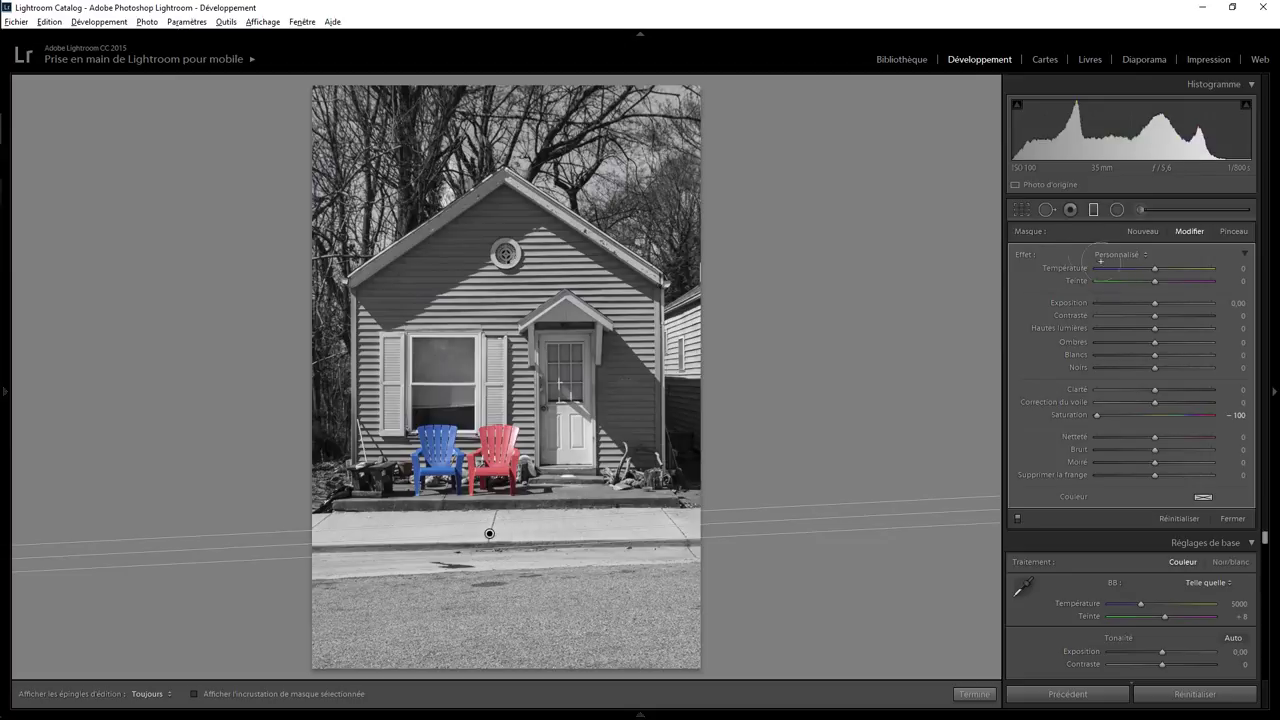
pyautogui.doubleClick(1024, 255)
pyautogui.moveTo(1155, 389)
pyautogui.mouseDown()
pyautogui.moveTo(1192, 395)
pyautogui.moveTo(1072, 402)
pyautogui.moveTo(1214, 390)
pyautogui.mouseUp()
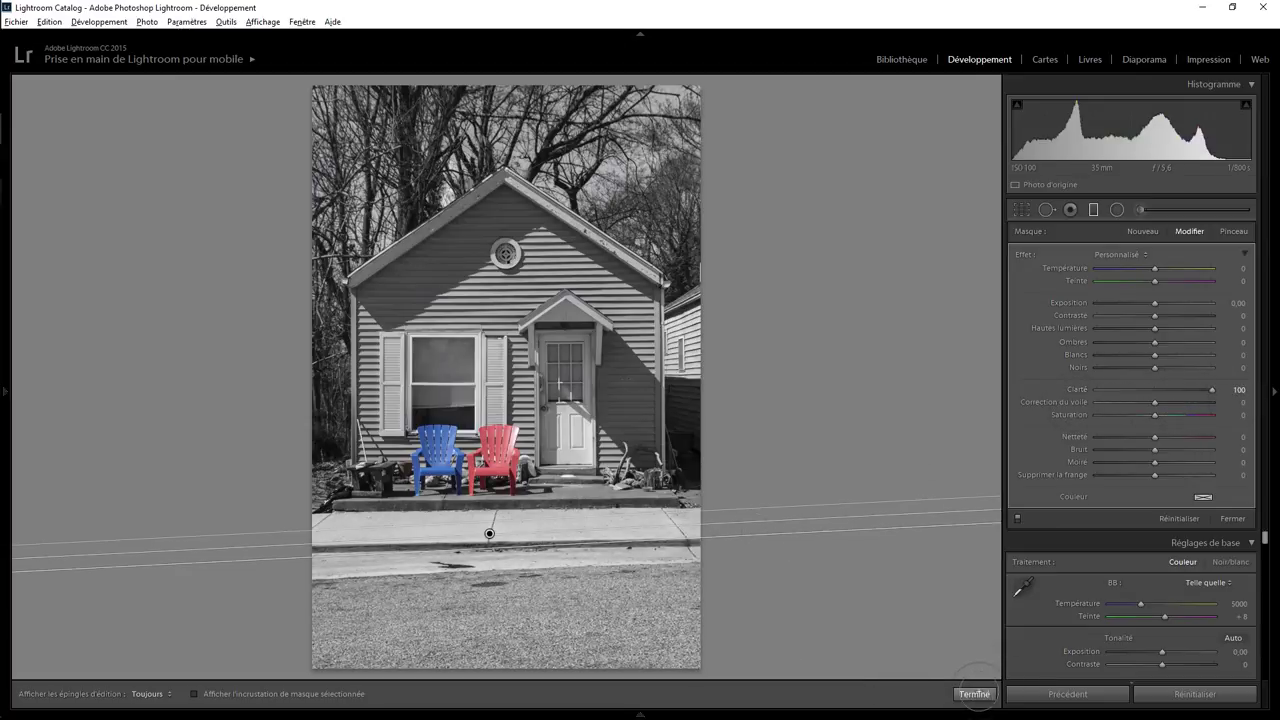
pyautogui.click(974, 693)
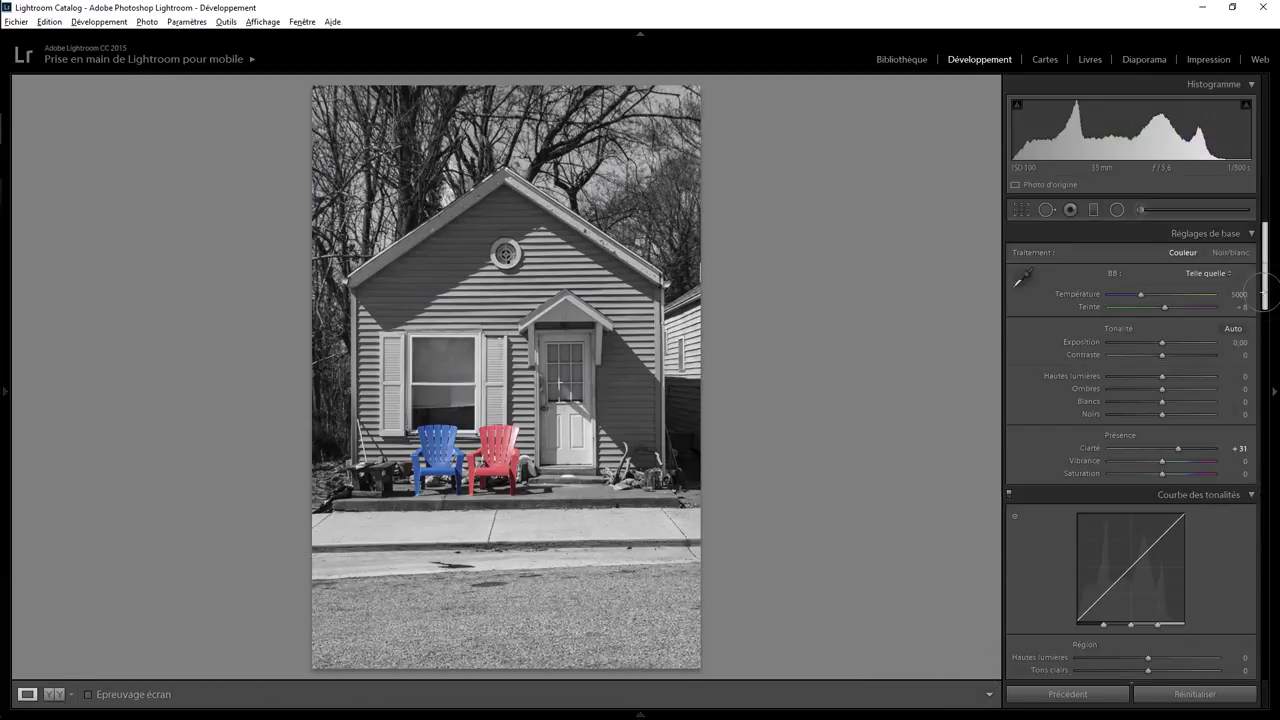
# In Effects, set a Highlight Priority vignette with Amount -25 and Feather 78.
pyautogui.moveTo(1264, 290); pyautogui.dragTo(1277, 615)
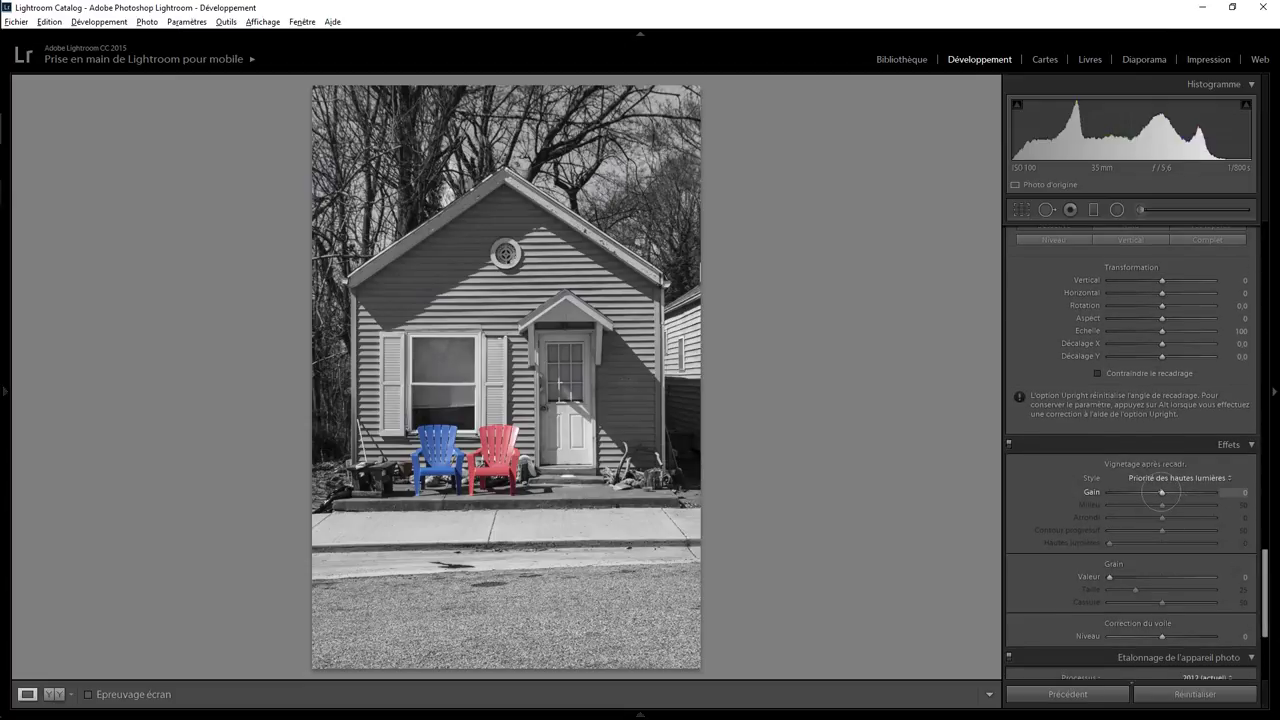
pyautogui.moveTo(1162, 492); pyautogui.dragTo(1148, 492)
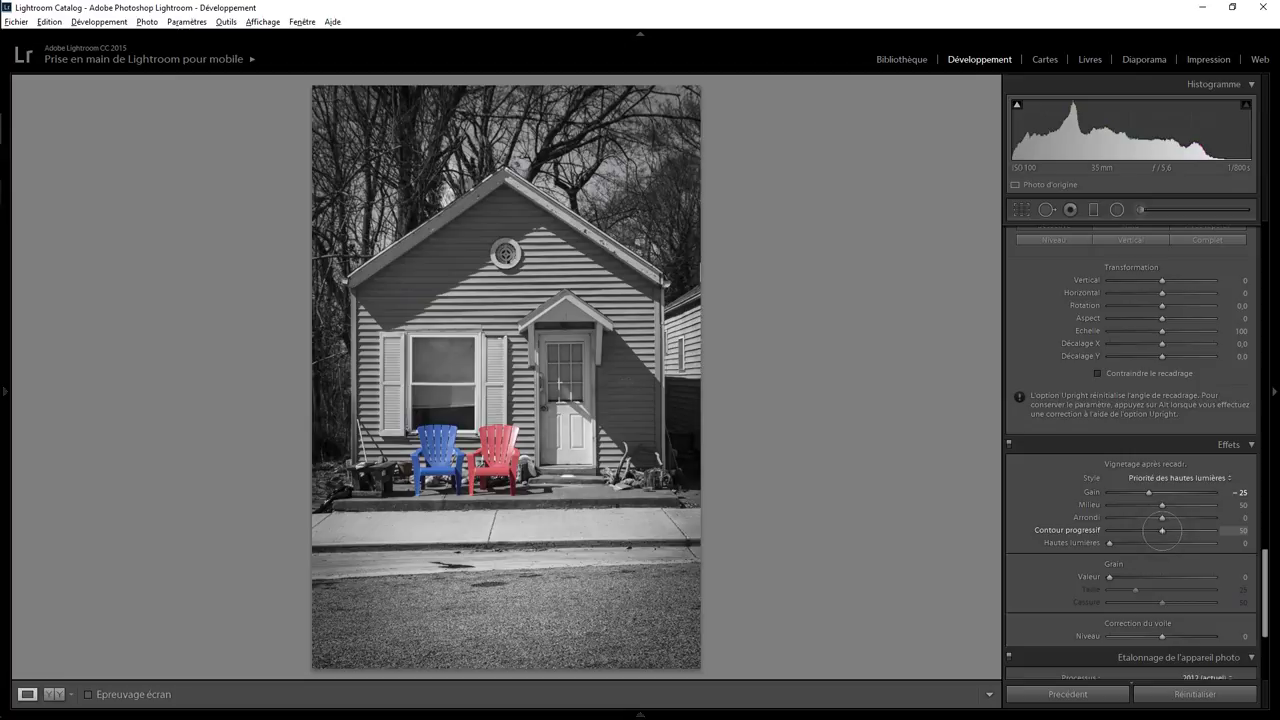
pyautogui.moveTo(1162, 530)
pyautogui.mouseDown()
pyautogui.moveTo(1073, 537)
pyautogui.moveTo(1183, 529)
pyautogui.mouseUp()
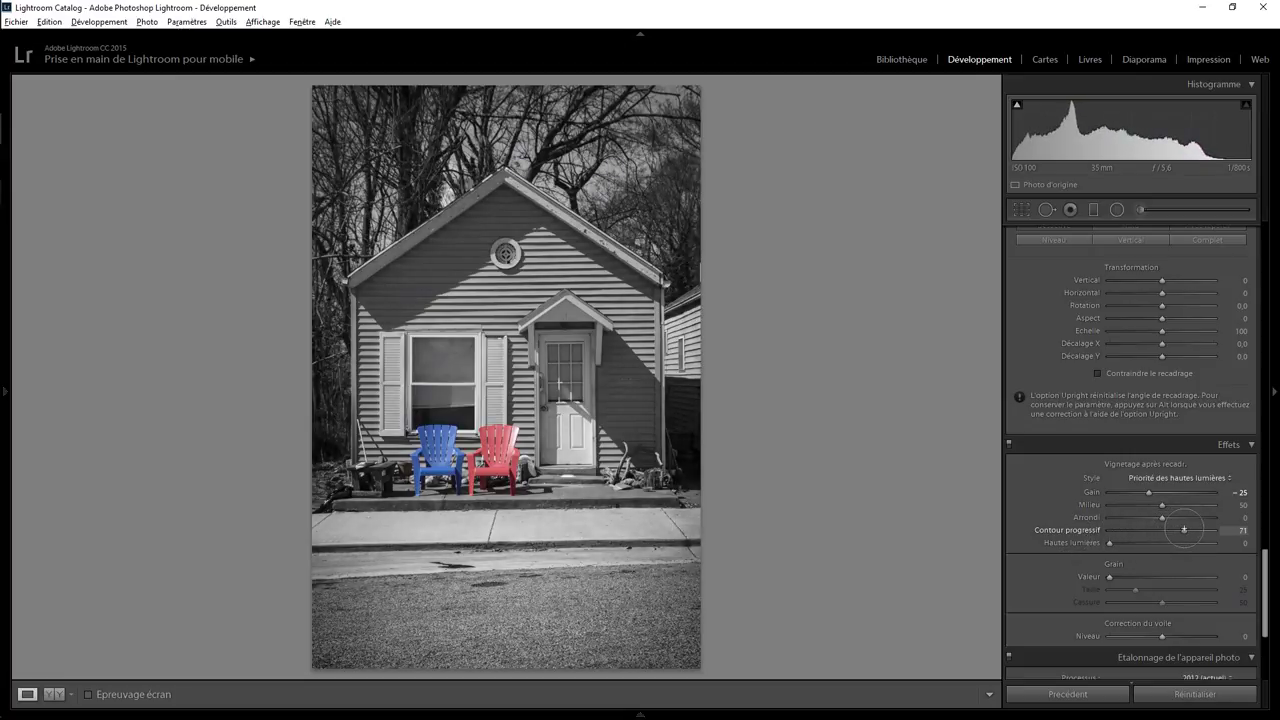
pyautogui.moveTo(1183, 529)
pyautogui.mouseDown()
pyautogui.moveTo(1125, 531)
pyautogui.moveTo(1191, 530)
pyautogui.mouseUp()
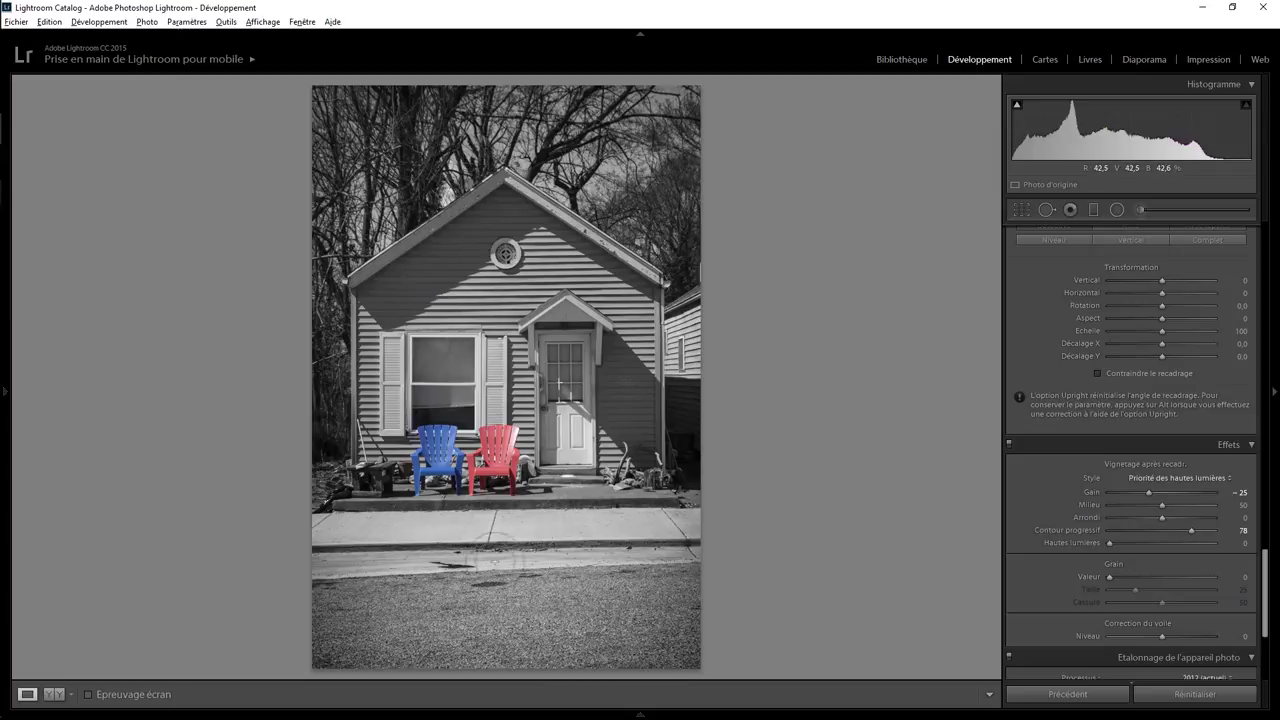
# Shift the photo slightly down and right within the crop, apply it, and inspect at 1:1.
pyautogui.click(1021, 209)
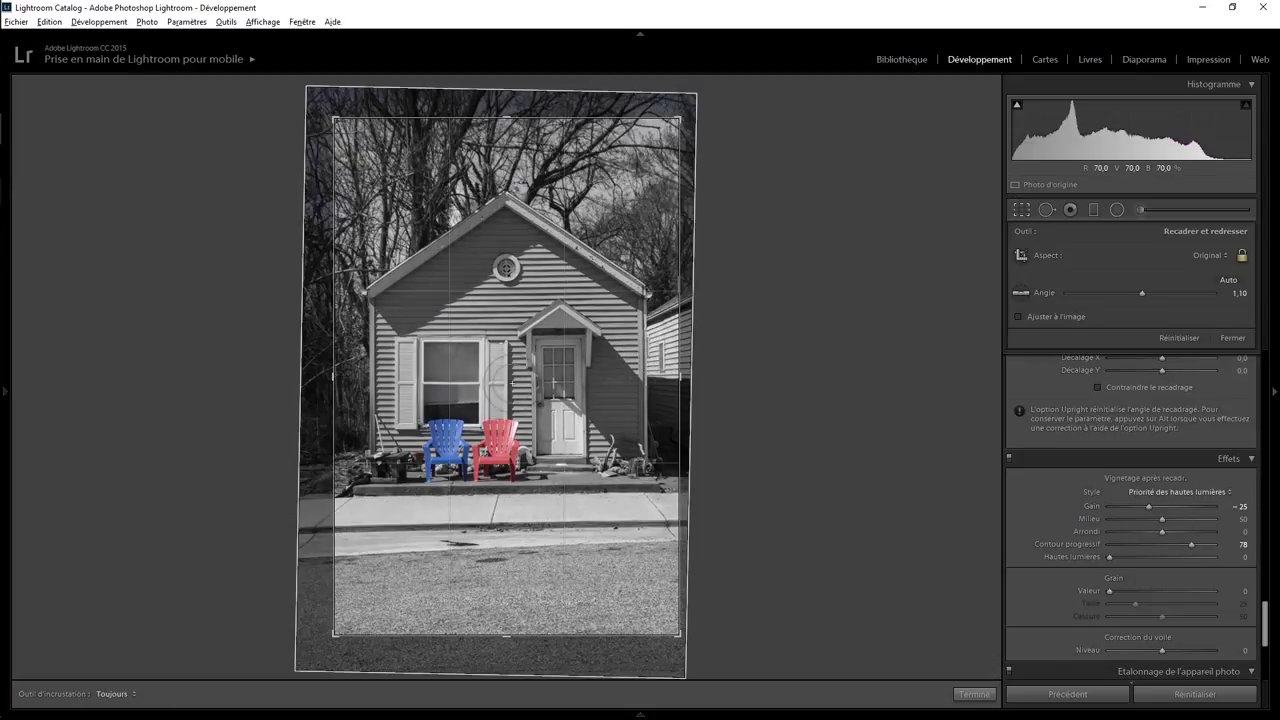
pyautogui.moveTo(513, 383); pyautogui.dragTo(513, 398)
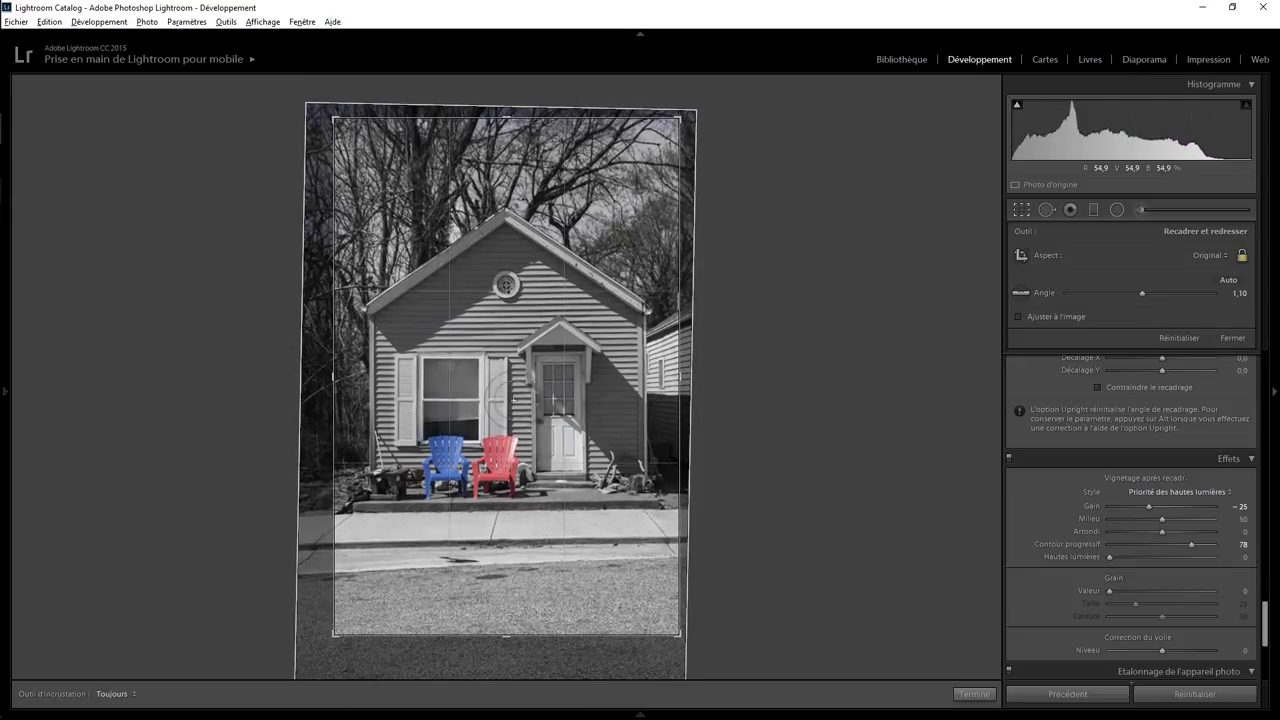
pyautogui.moveTo(513, 398); pyautogui.dragTo(516, 400)
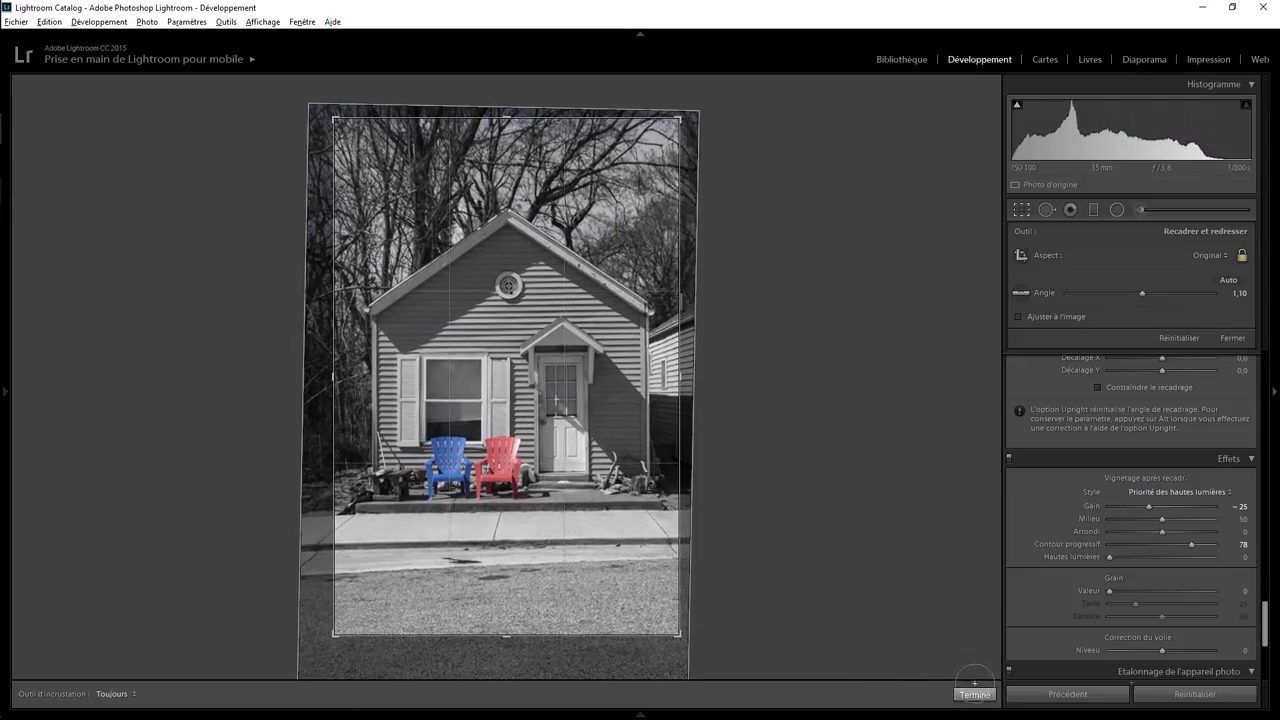
pyautogui.click(974, 690)
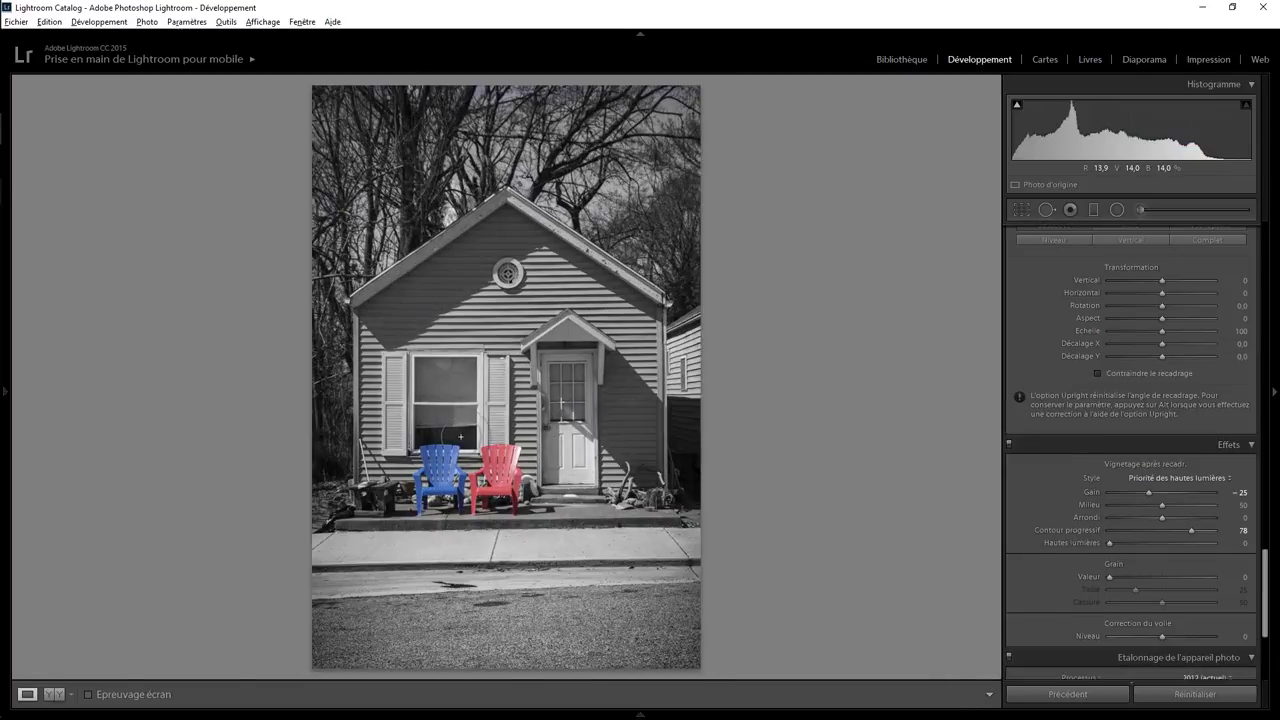
pyautogui.press('z')
pyautogui.press('z')
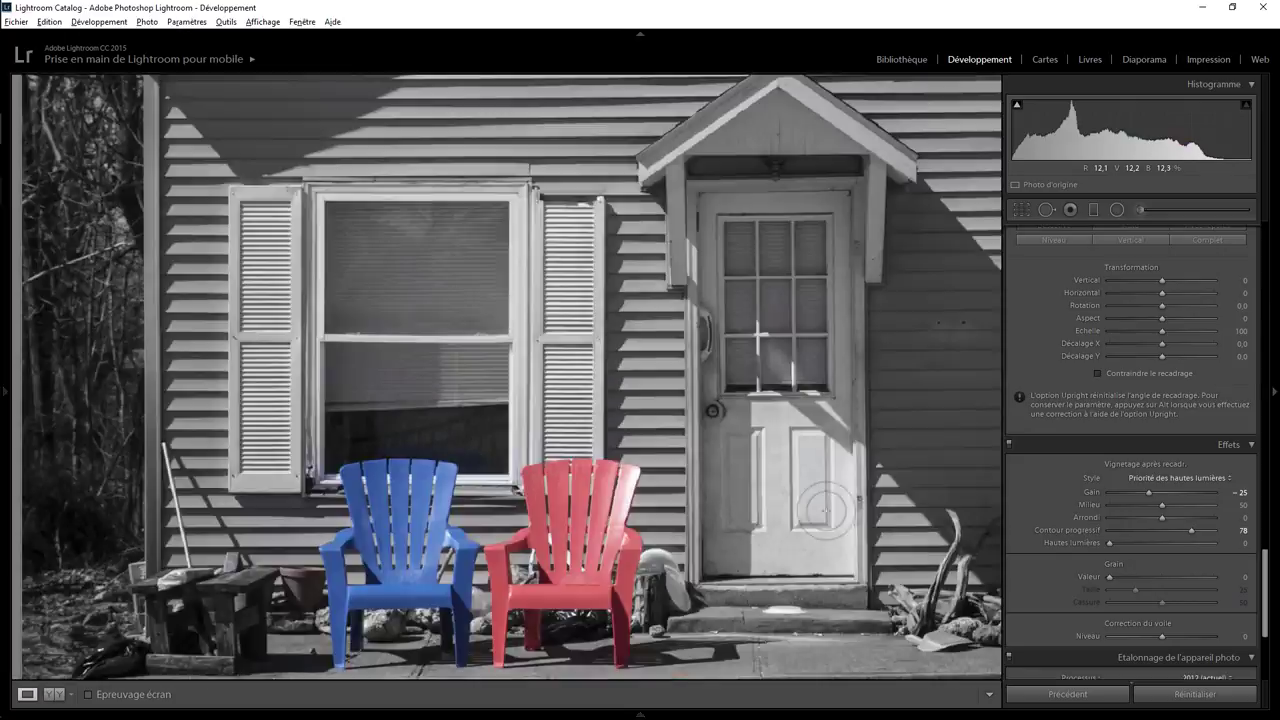
pyautogui.moveTo(1265, 555); pyautogui.dragTo(1265, 330)
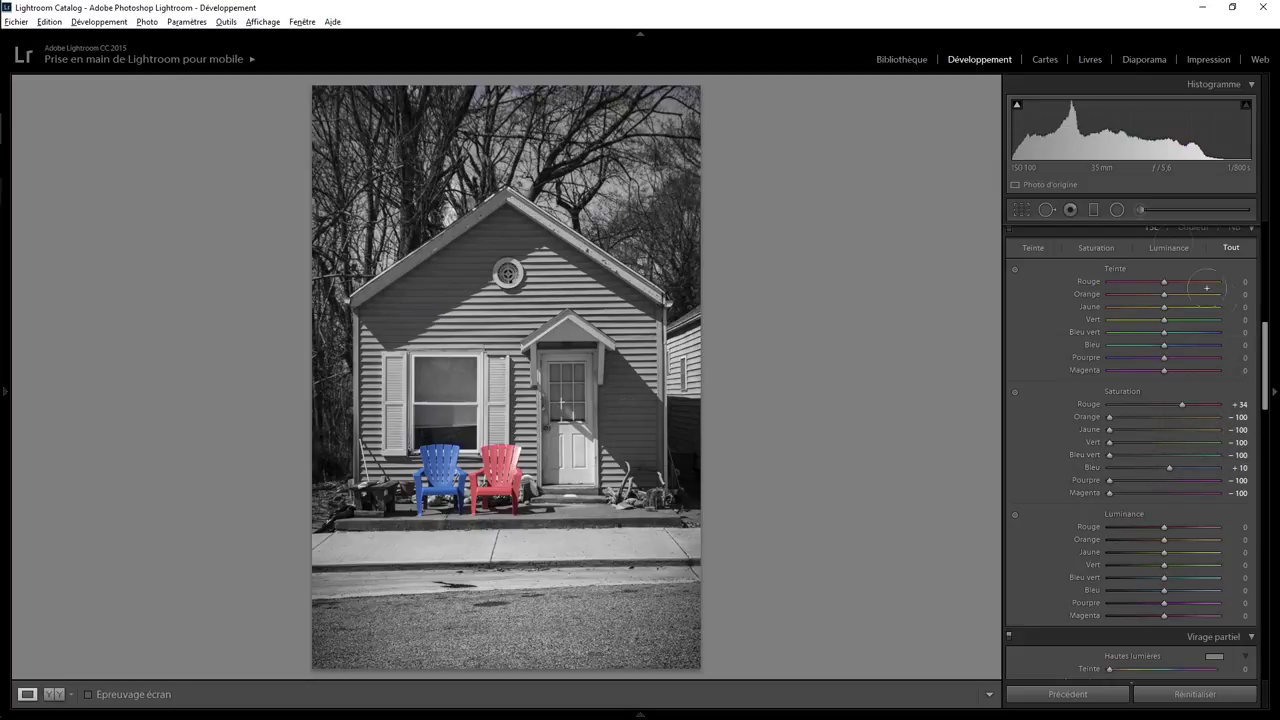
pyautogui.click(1139, 209)
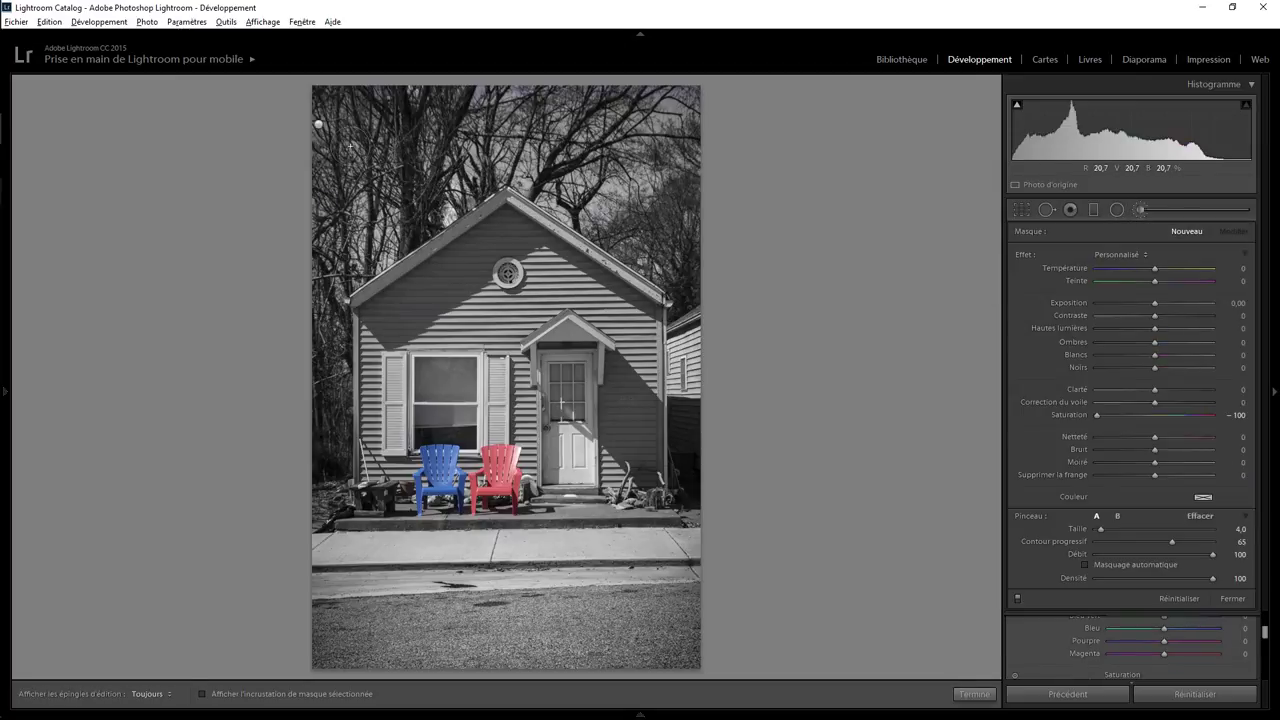
pyautogui.press(']')
pyautogui.press(']')
pyautogui.press(']')
pyautogui.press('h')
pyautogui.press(']')
pyautogui.press('h')
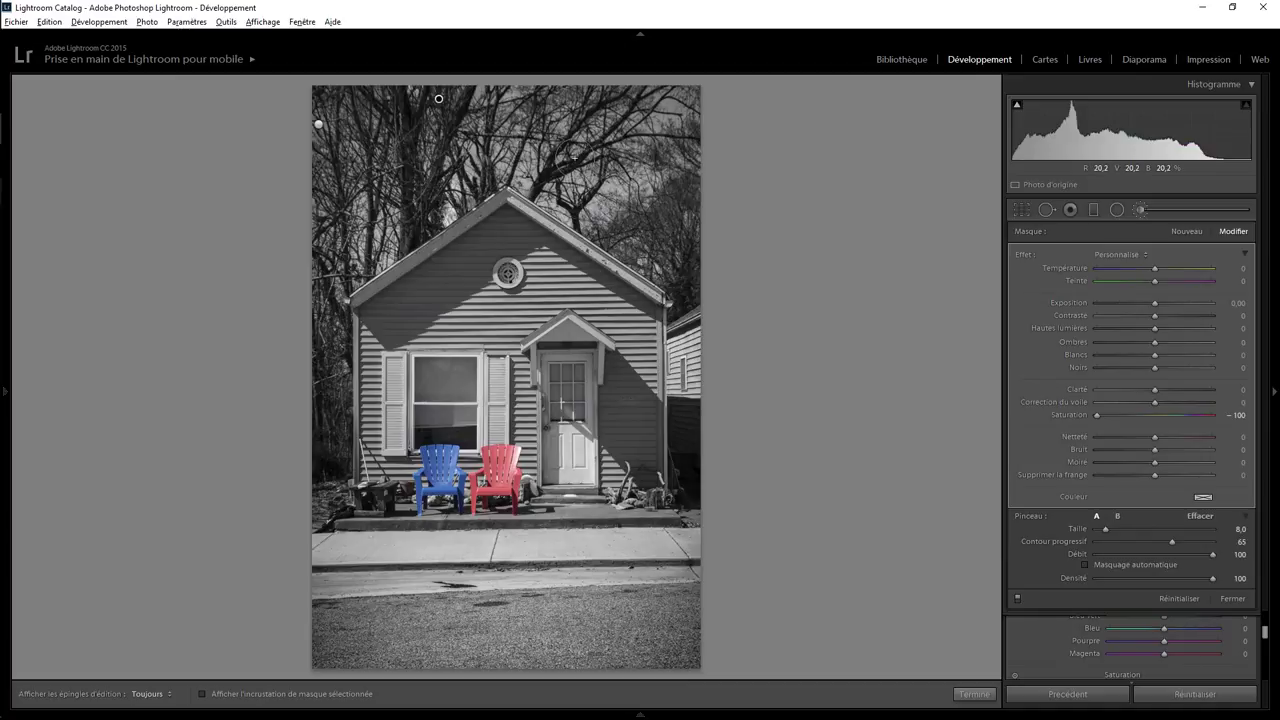
pyautogui.click(975, 694)
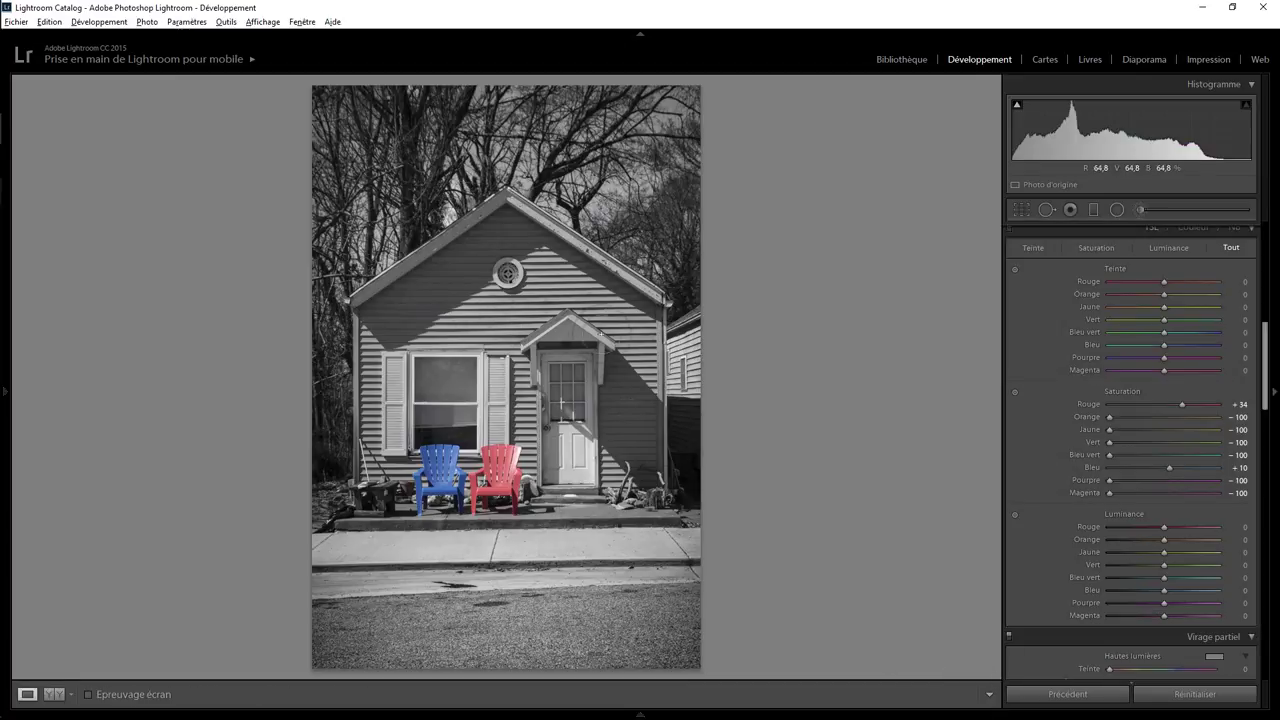
# Set Highlights to +22 and Shift-double-click Whites to auto-set it to +8.
pyautogui.moveTo(1266, 350); pyautogui.dragTo(1268, 253)
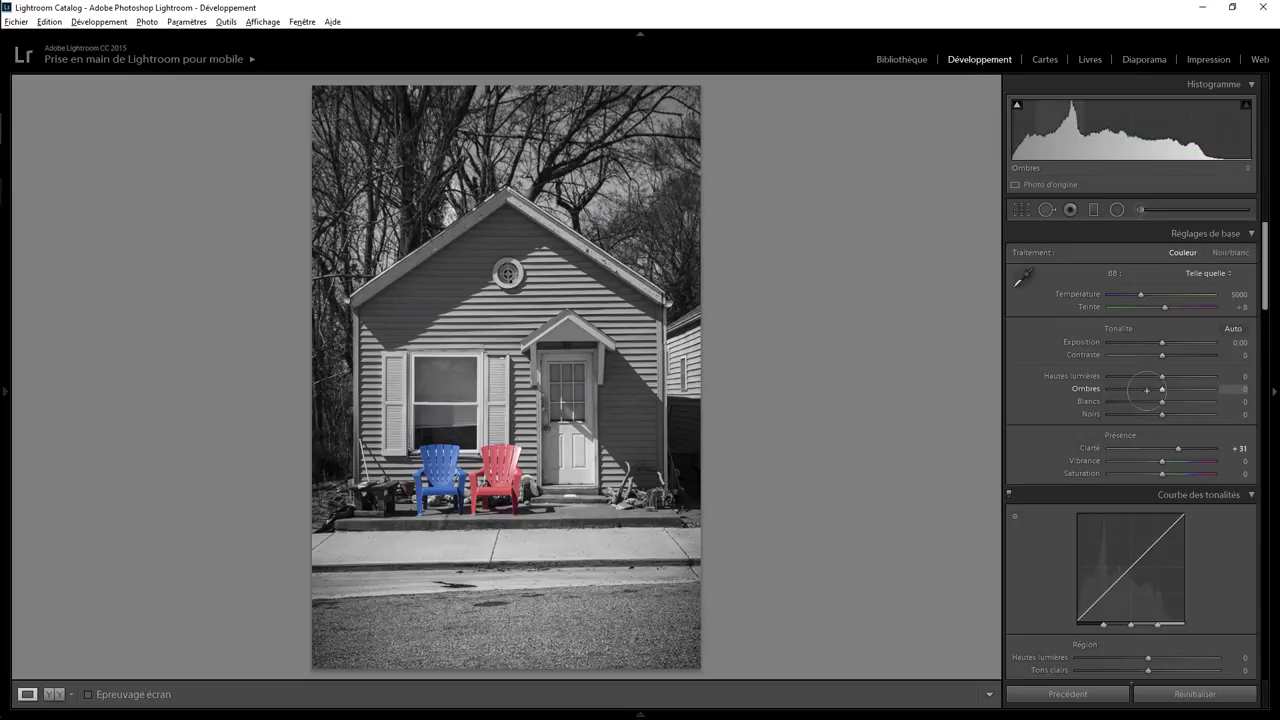
pyautogui.moveTo(1162, 376); pyautogui.dragTo(1206, 376)
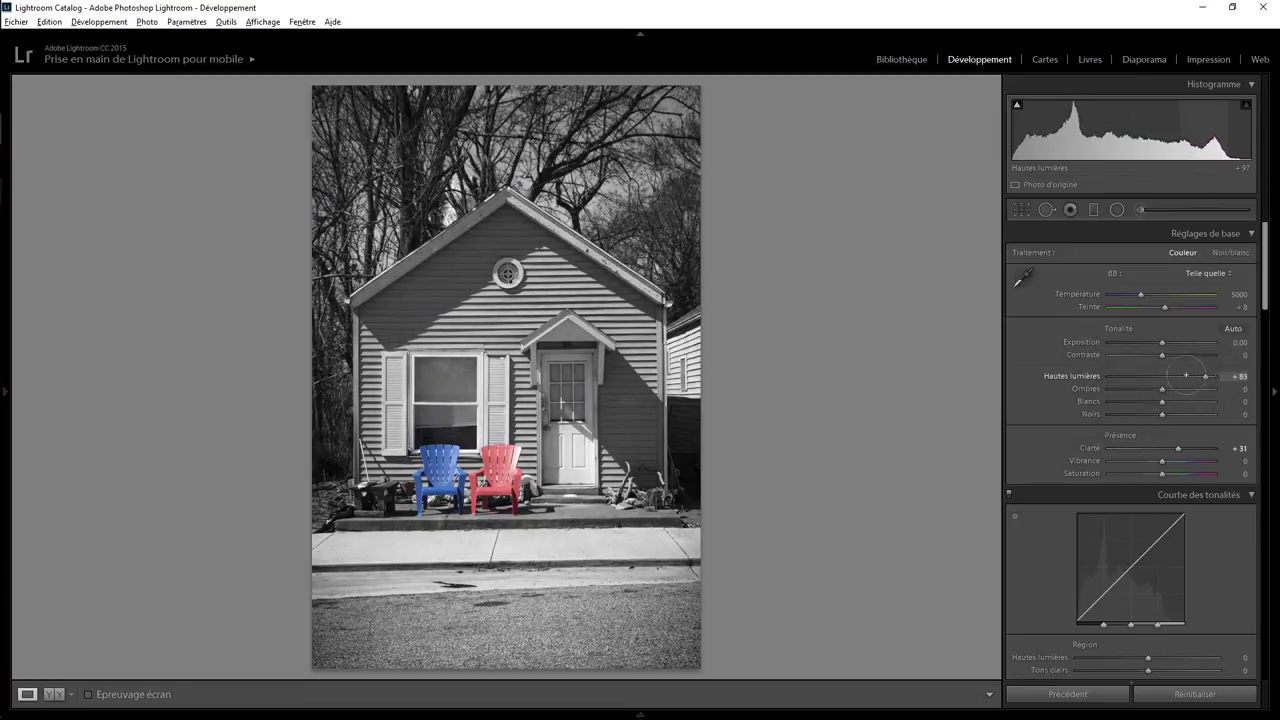
pyautogui.moveTo(1186, 376)
pyautogui.mouseDown()
pyautogui.moveTo(1162, 376)
pyautogui.moveTo(1181, 355)
pyautogui.mouseUp()
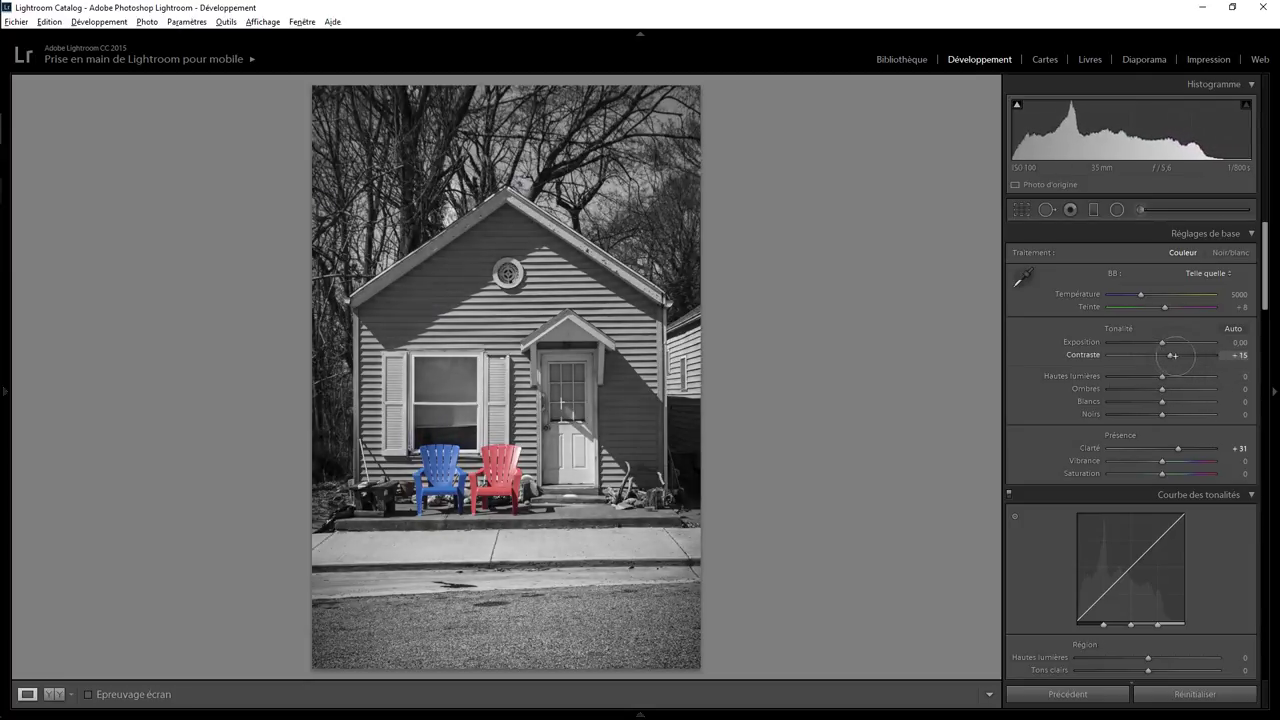
pyautogui.moveTo(1162, 376); pyautogui.dragTo(1175, 379)
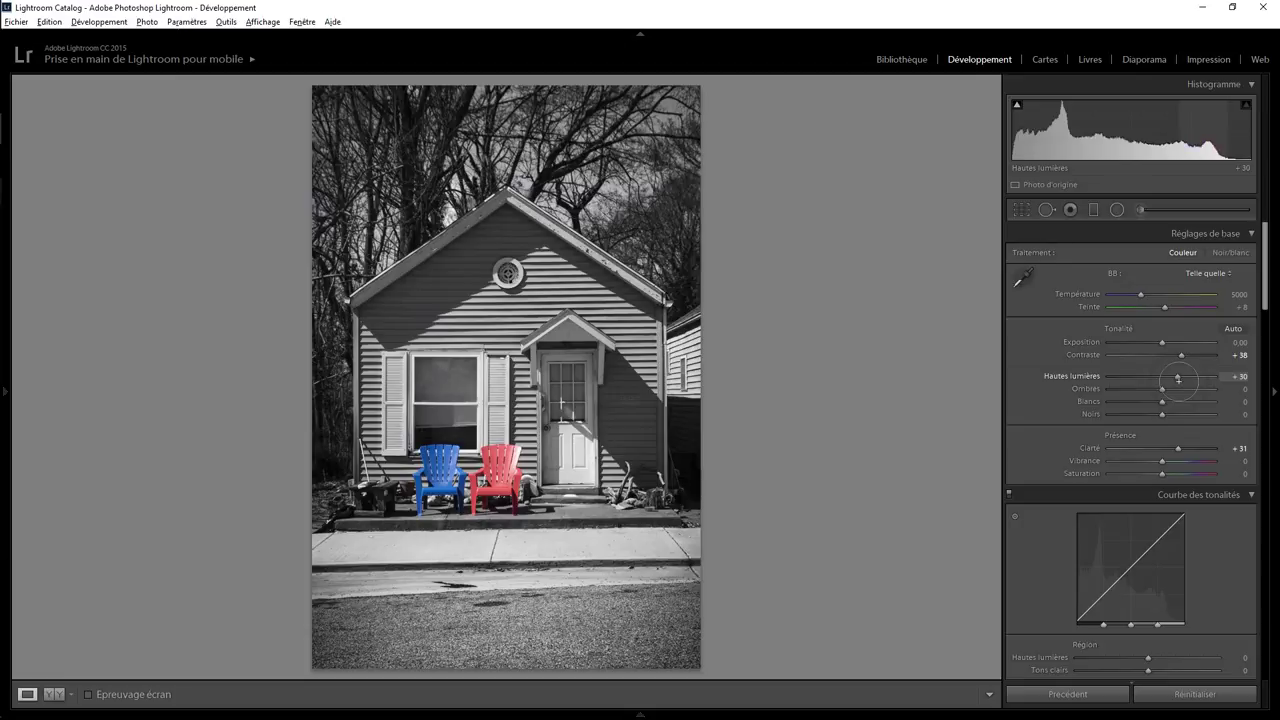
pyautogui.moveTo(1176, 378); pyautogui.dragTo(1173, 378)
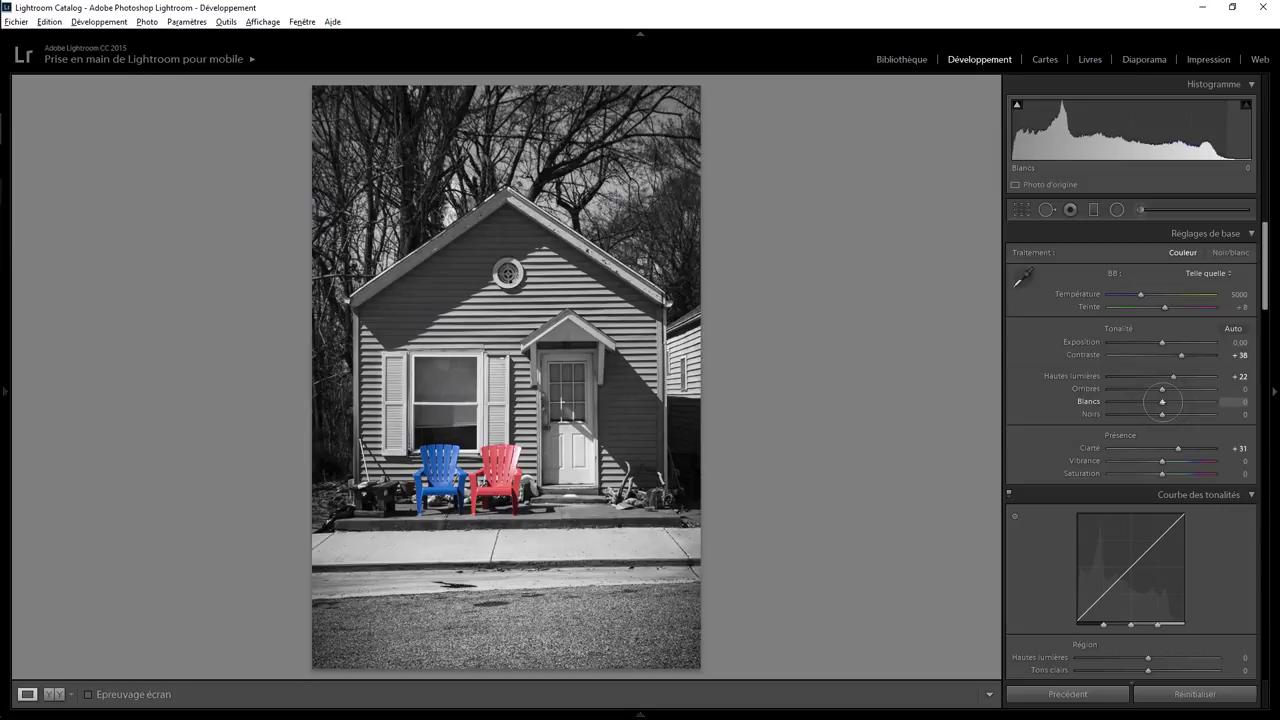
pyautogui.press('shift')
pyautogui.doubleClick(1162, 401)
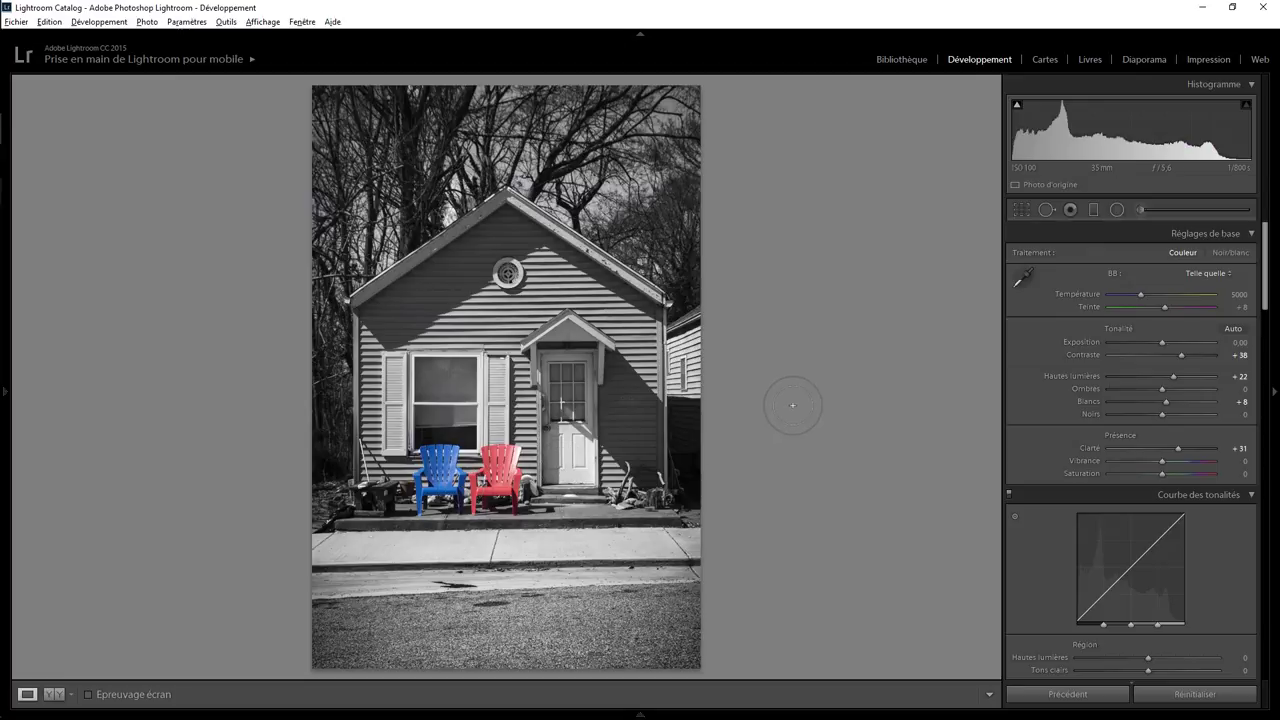
pyautogui.press('\\')
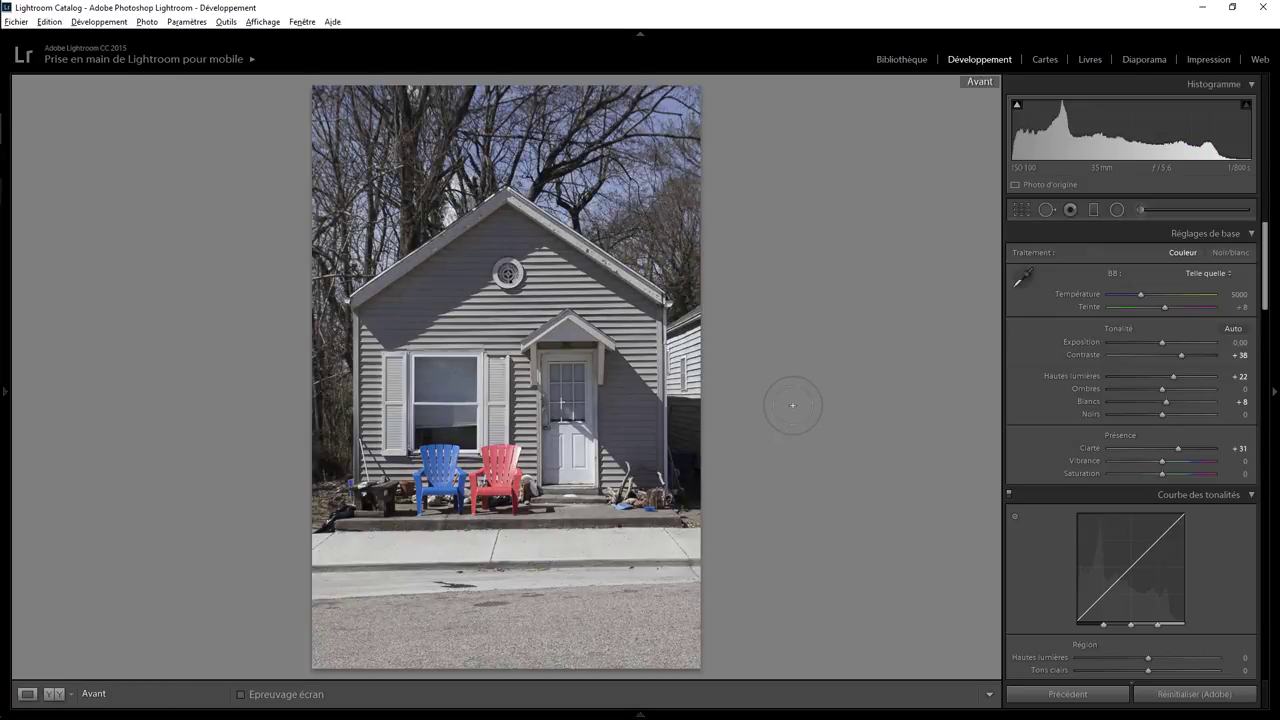
pyautogui.press('\\')
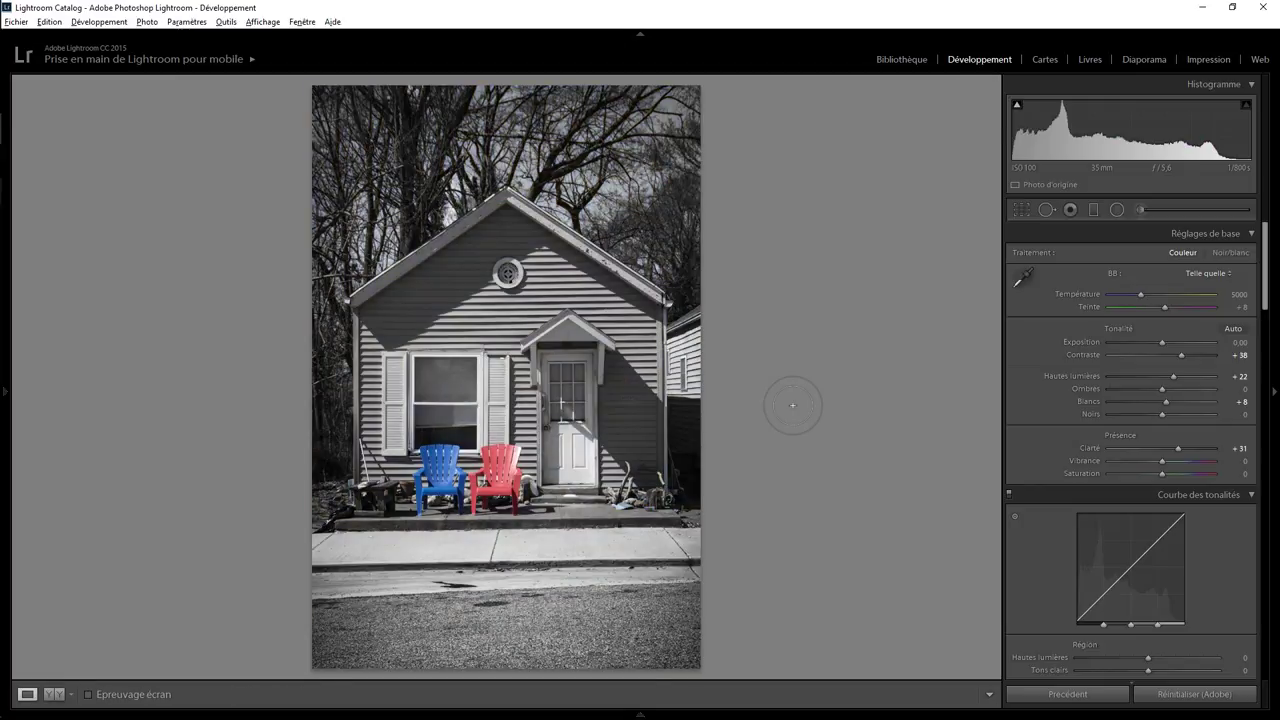
pyautogui.press('\\')
pyautogui.press('\\')
pyautogui.press('\\')
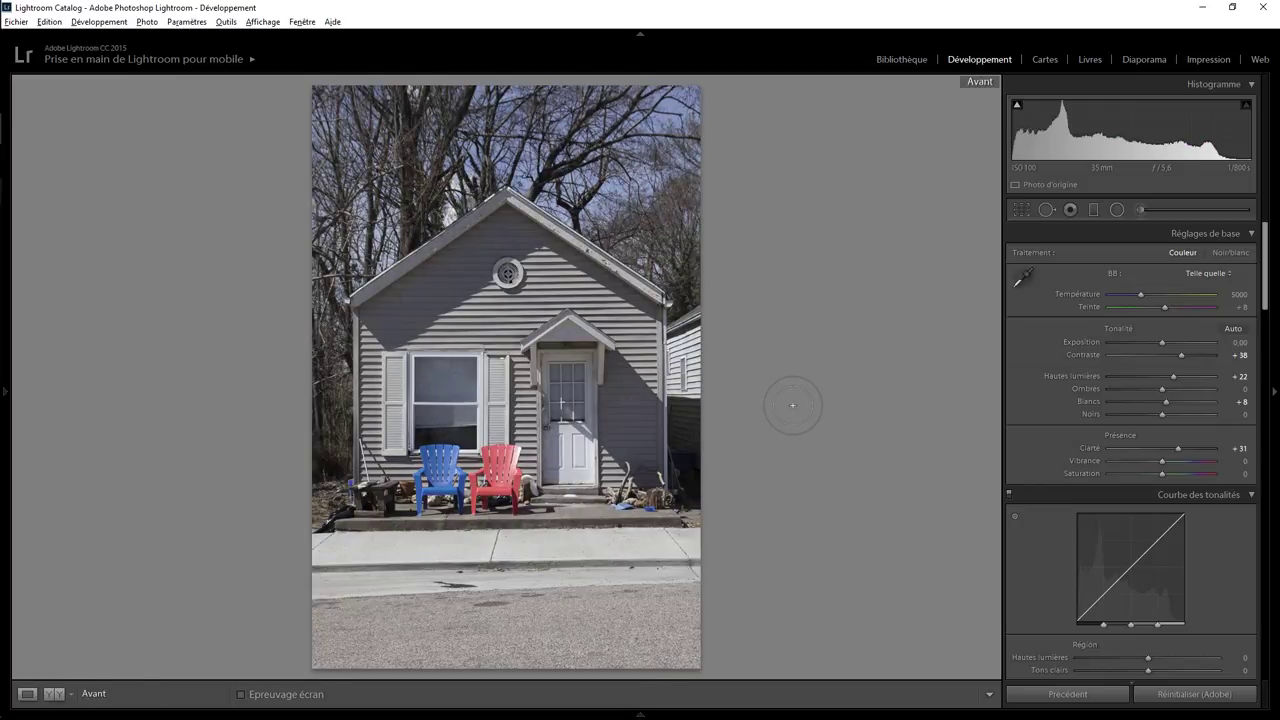
pyautogui.press('\\')
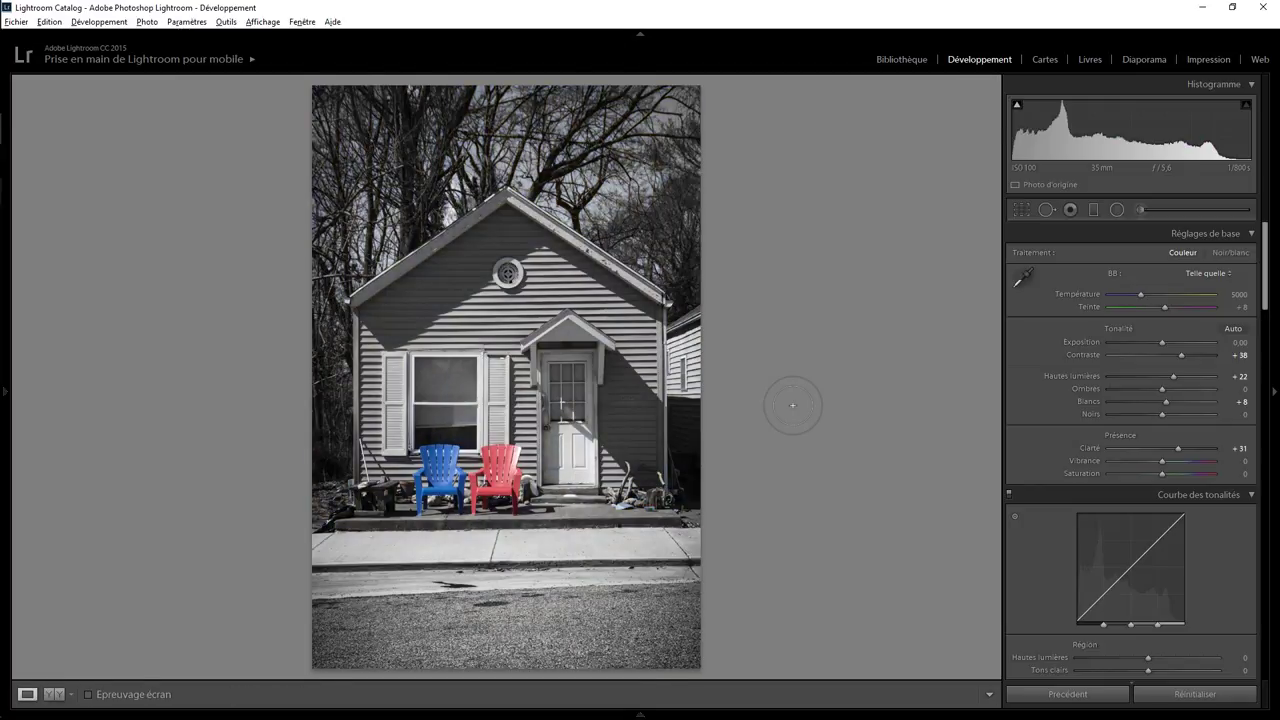
pyautogui.press('\\')
pyautogui.press('\\')
pyautogui.press('shift')
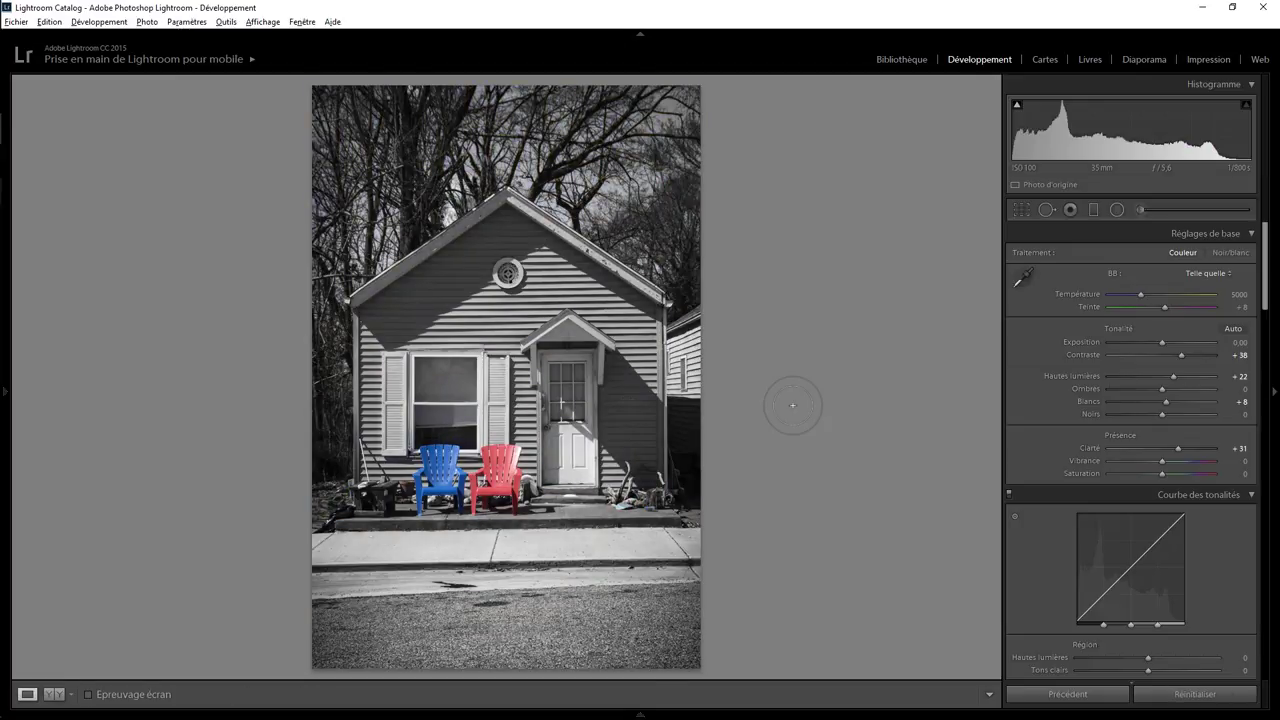